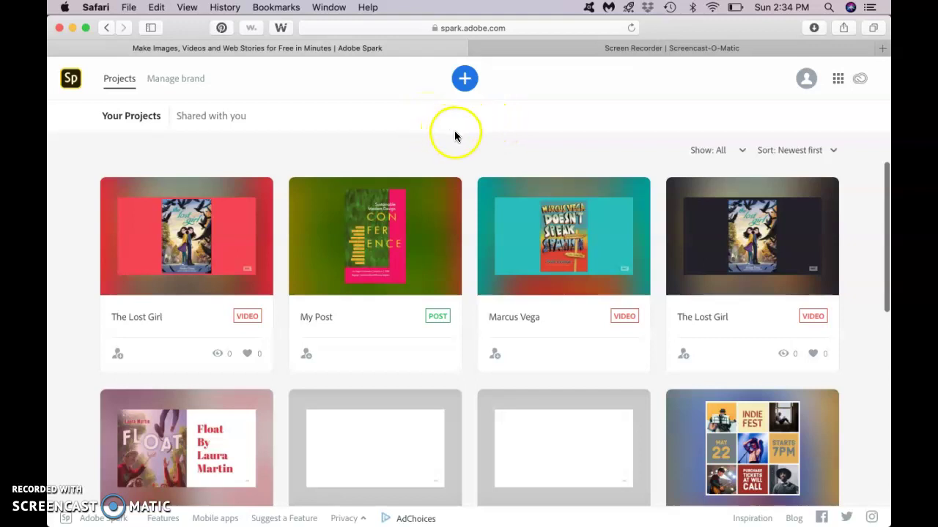
Step: Start a new video from scratch, skipping the title and choosing the Make Up My Own template
click(457, 87)
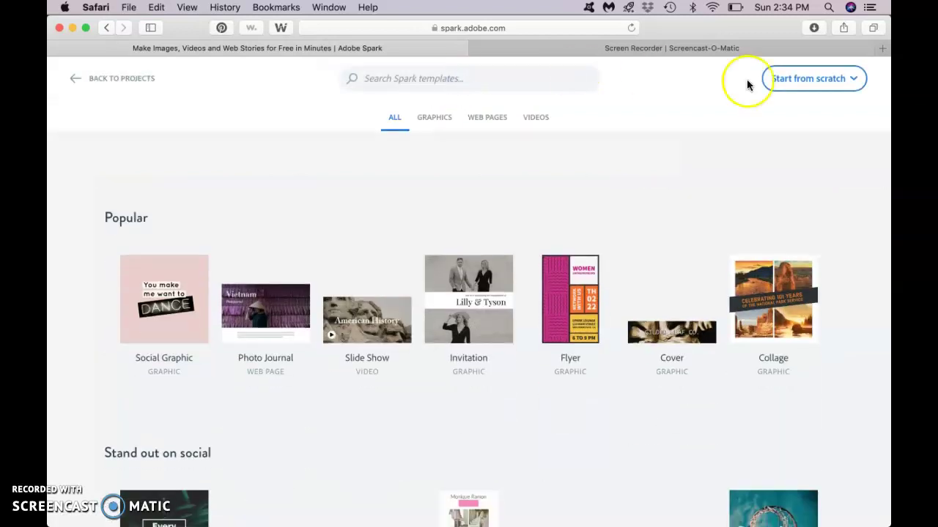
click(782, 82)
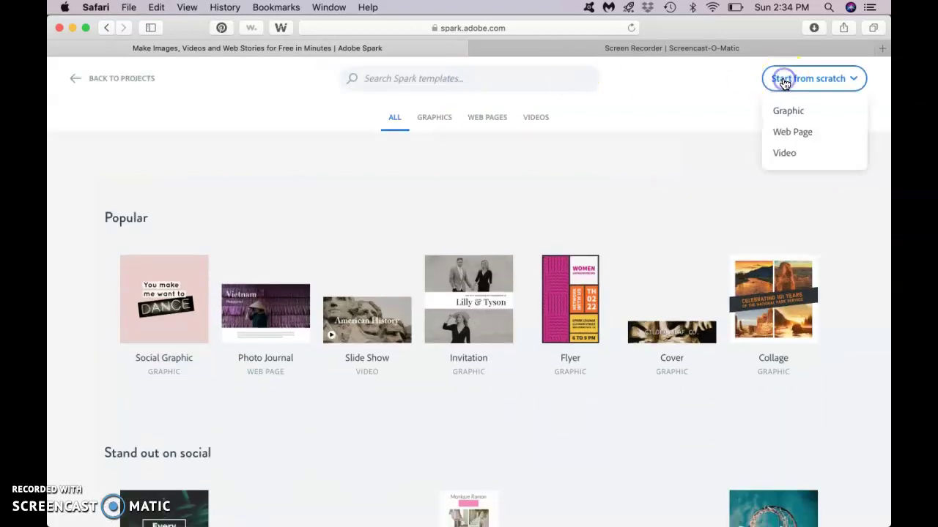
click(783, 82)
click(802, 81)
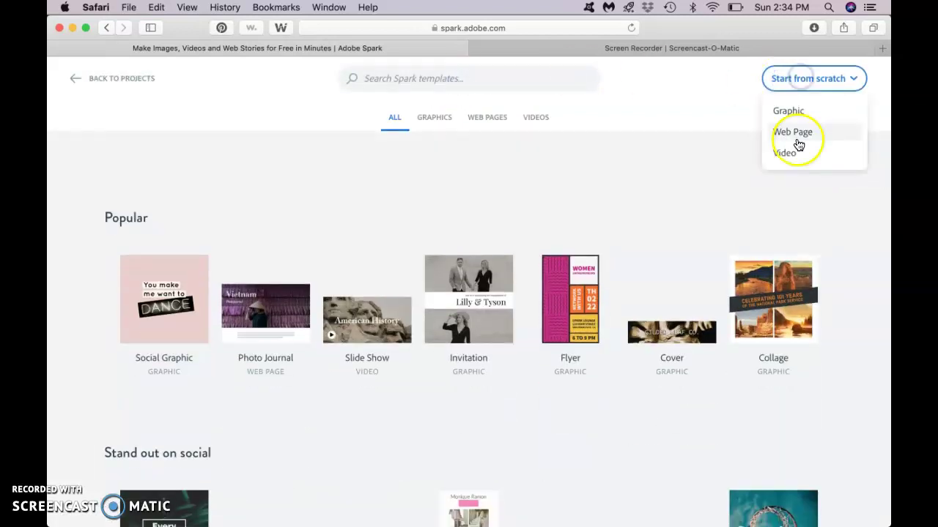
click(795, 153)
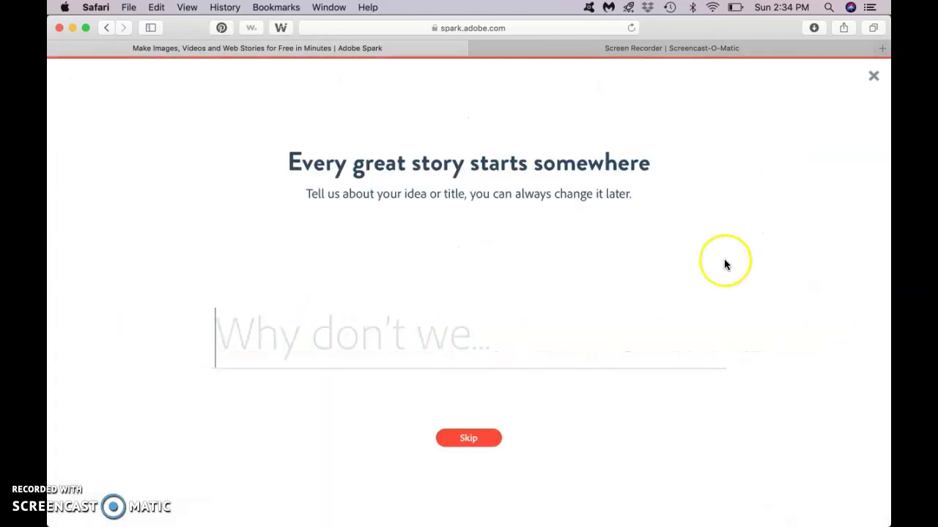
click(479, 440)
scroll(715, 314, right, 5)
scroll(715, 315, right, 2)
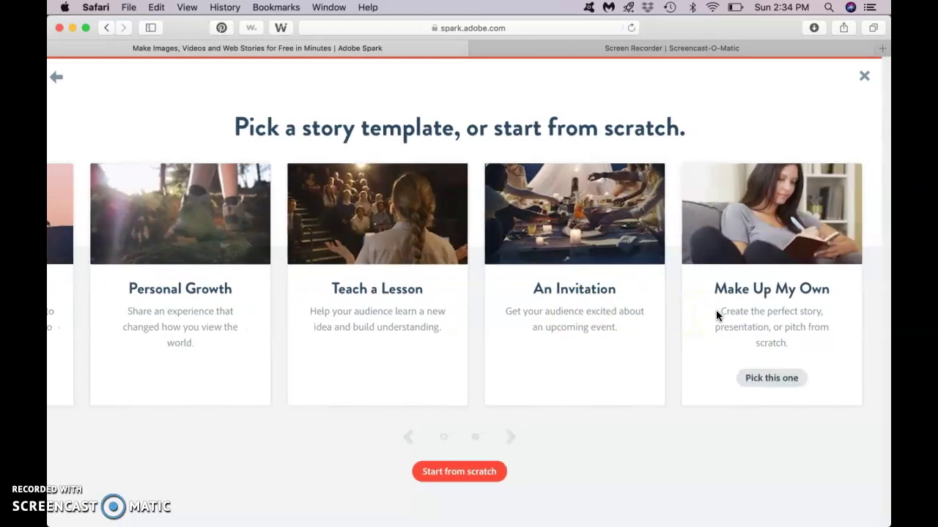
click(768, 382)
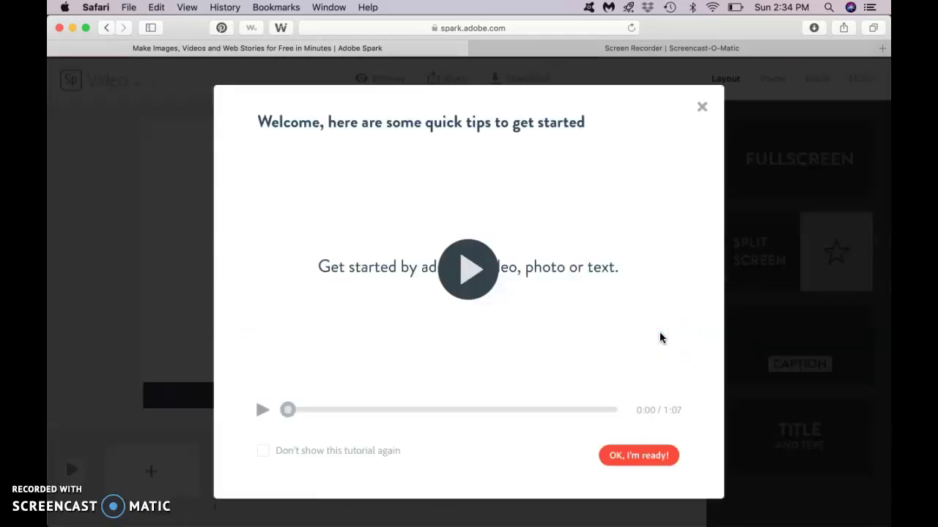
Step: Upload the 81A7k-3zFPL.jpg cover image from Recents onto the first slide
click(619, 455)
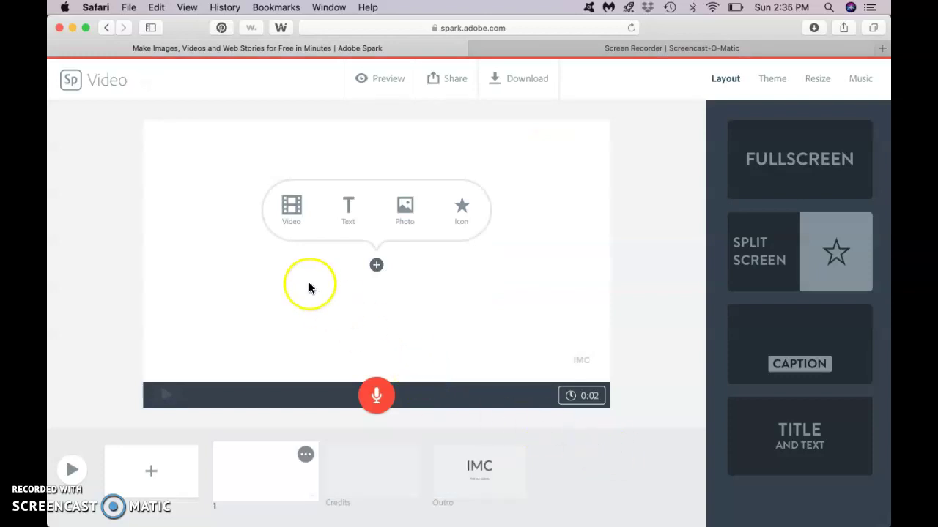
click(405, 220)
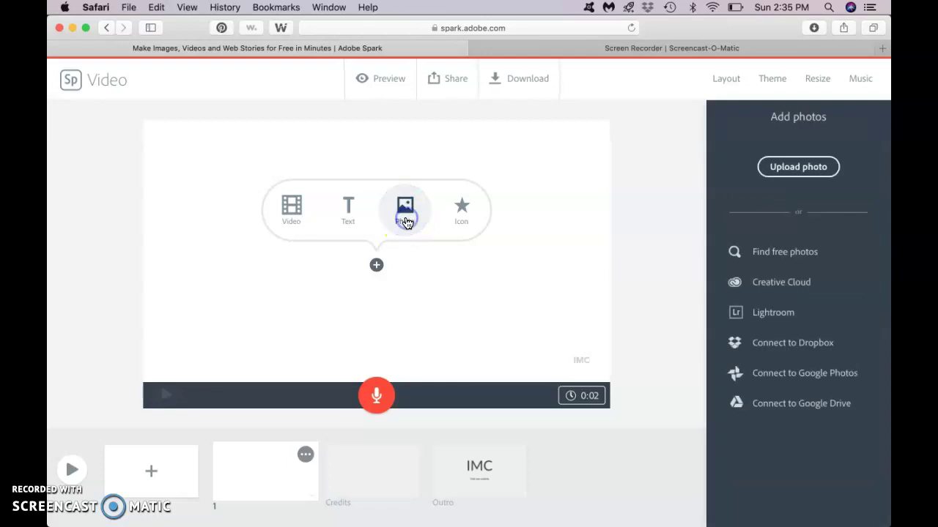
click(776, 168)
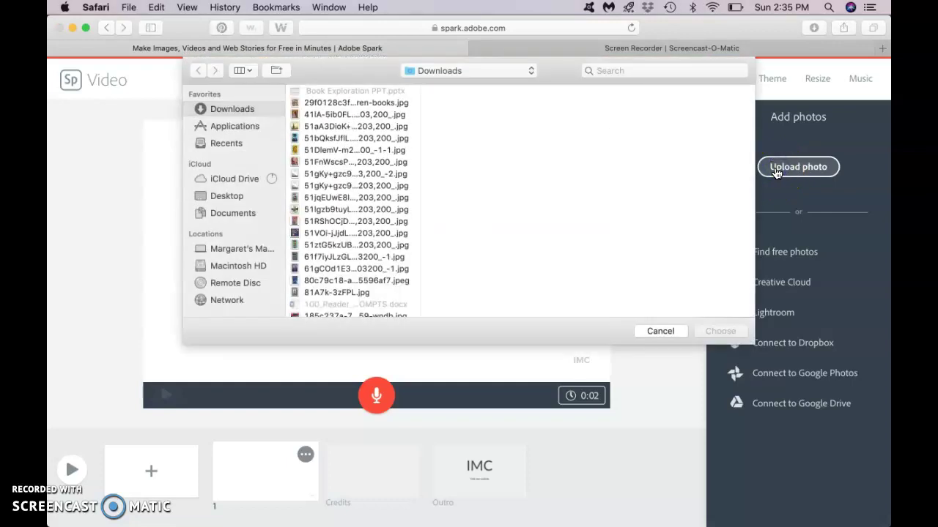
click(324, 103)
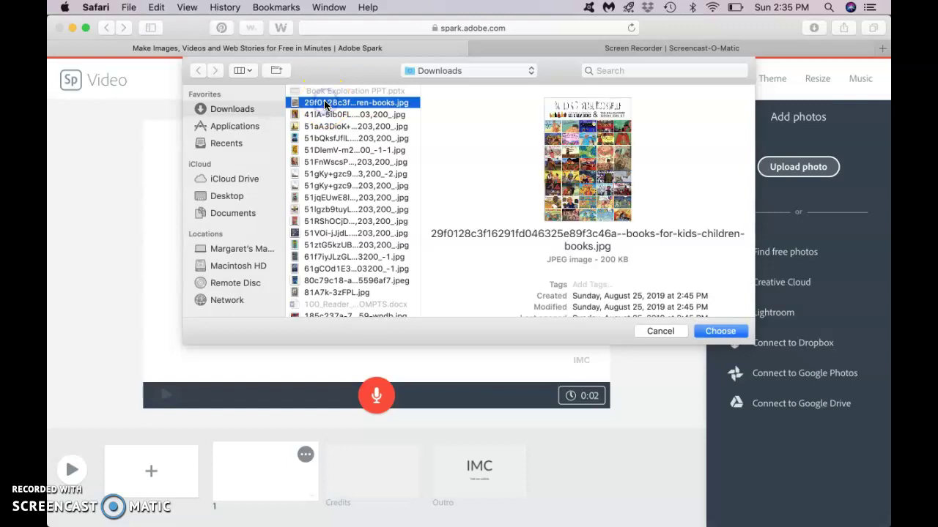
click(324, 114)
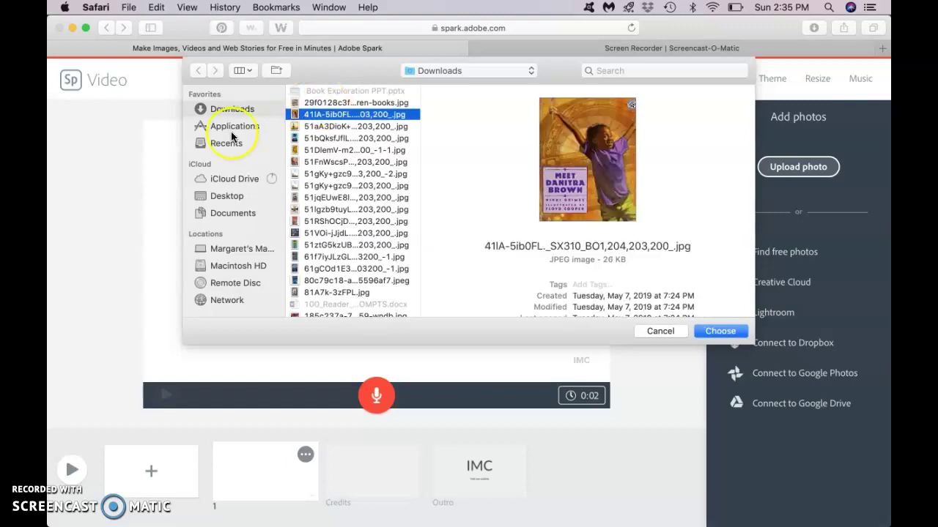
click(232, 142)
click(312, 107)
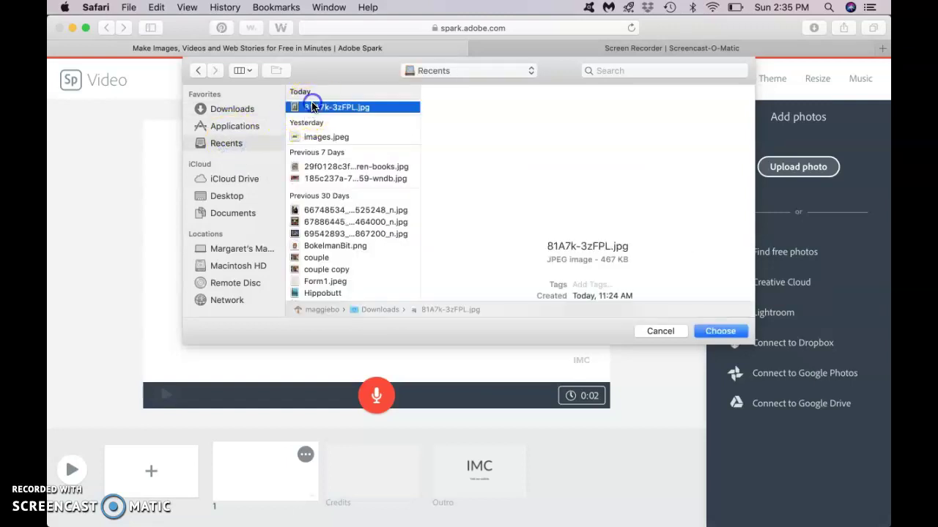
click(716, 332)
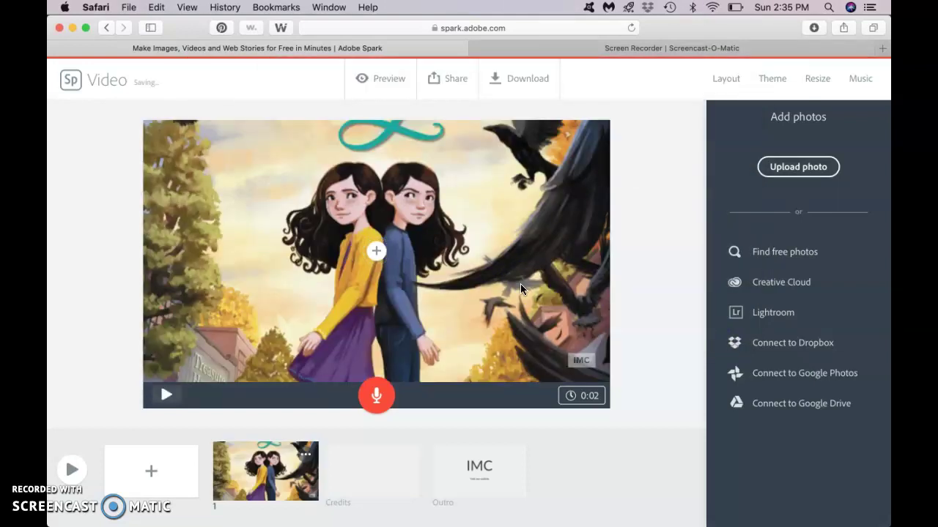
Step: Zoom the cover photo out so the whole book cover is visible
click(591, 144)
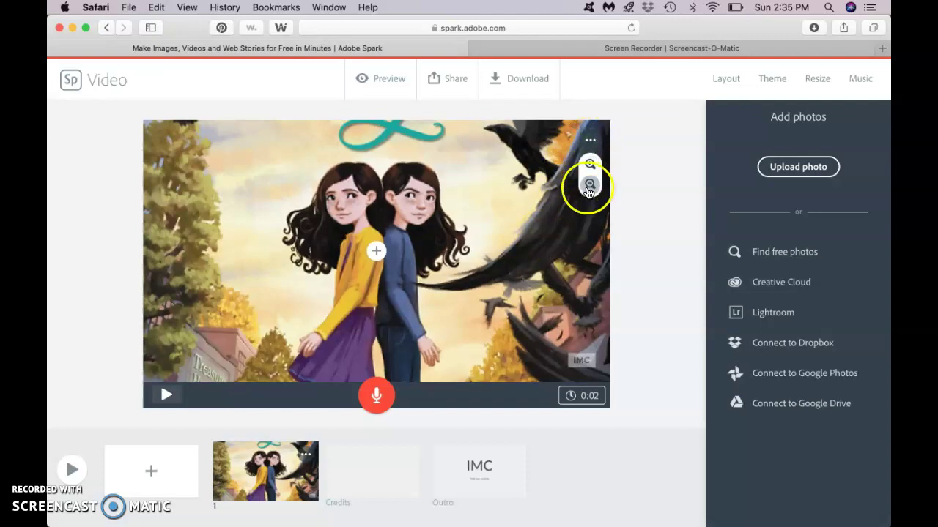
click(590, 185)
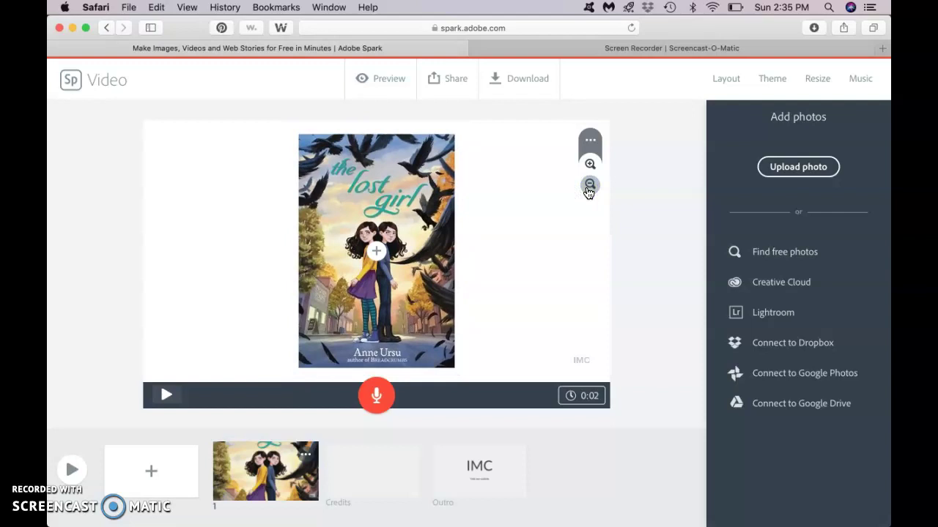
click(589, 205)
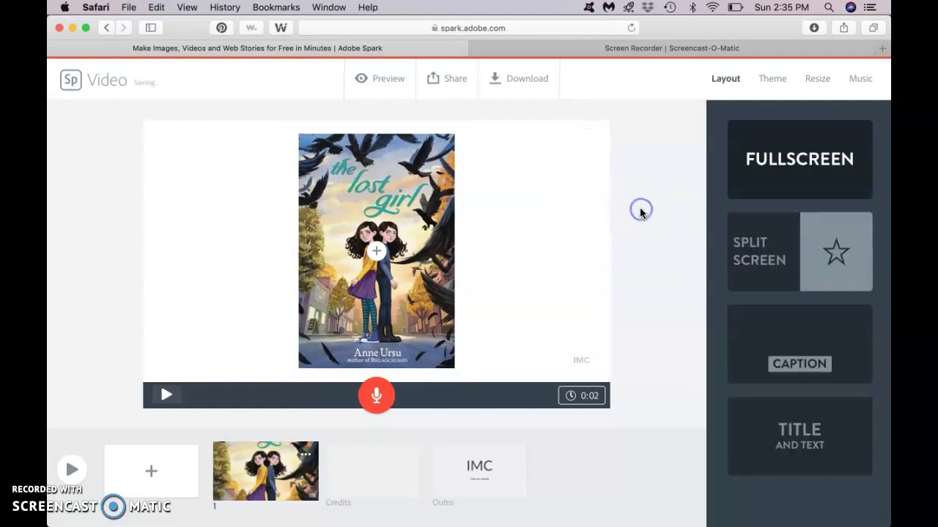
Step: Apply the Noir theme with its fourth, dark colour variant
click(773, 82)
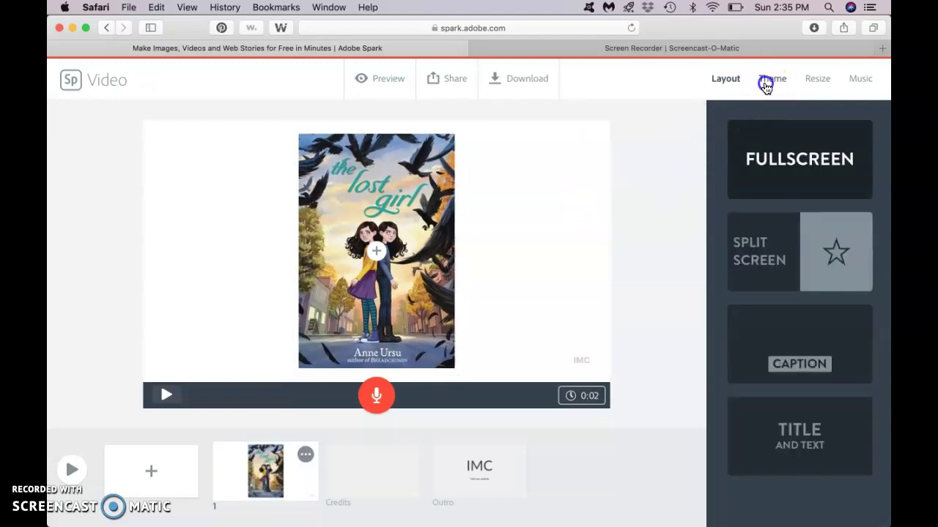
scroll(805, 293, down, 10)
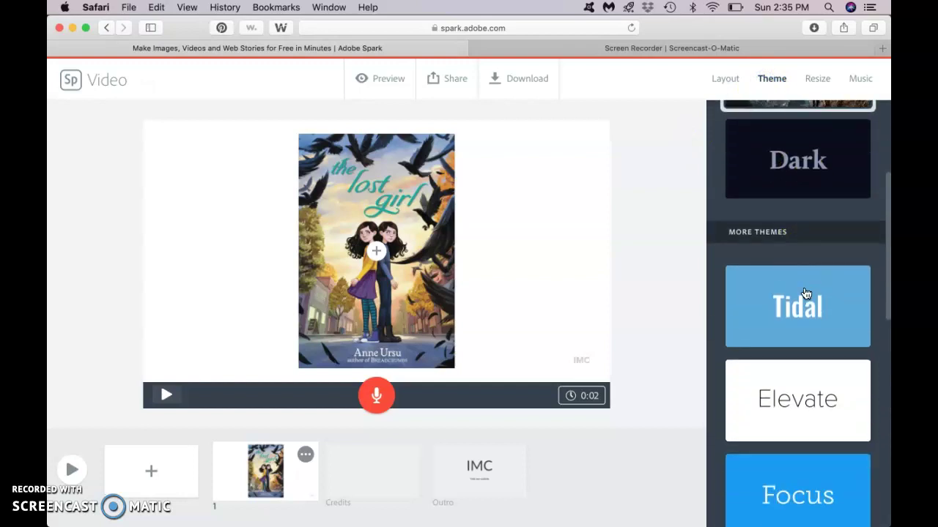
scroll(806, 293, down, 5)
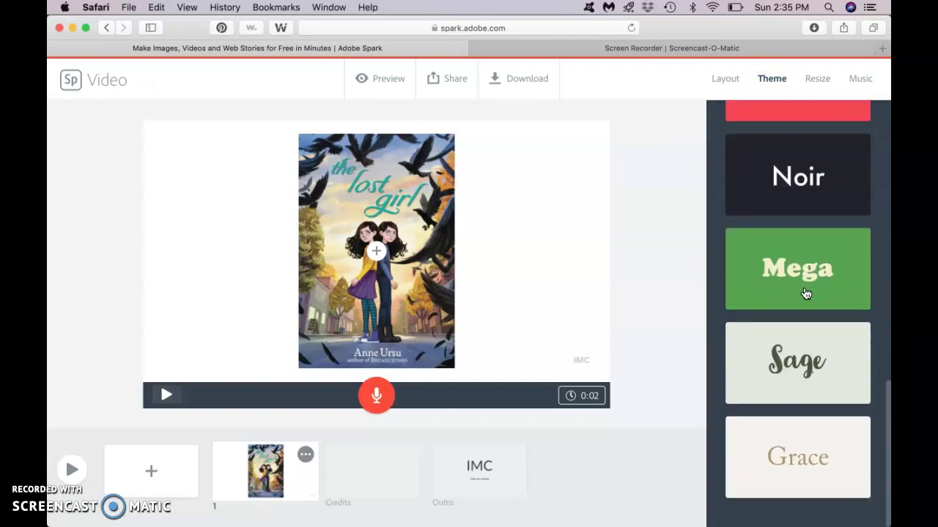
scroll(806, 293, up, 3)
click(806, 295)
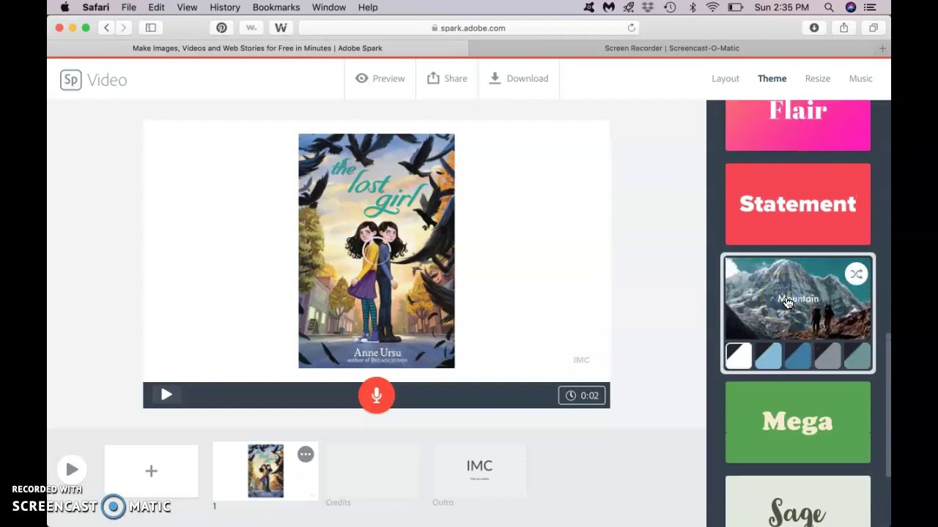
click(828, 357)
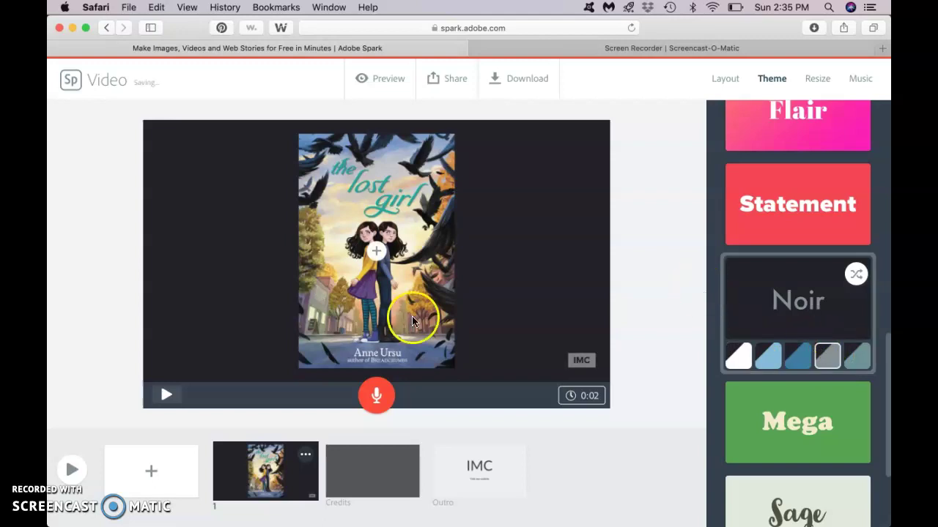
Step: Add a second slide with the text 'Iris and Lark are twins.'
click(152, 474)
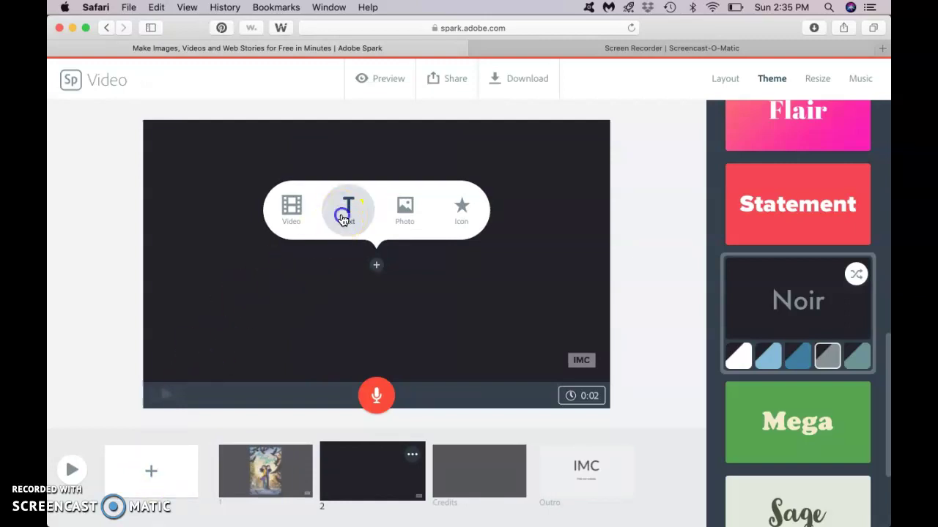
click(343, 214)
click(351, 216)
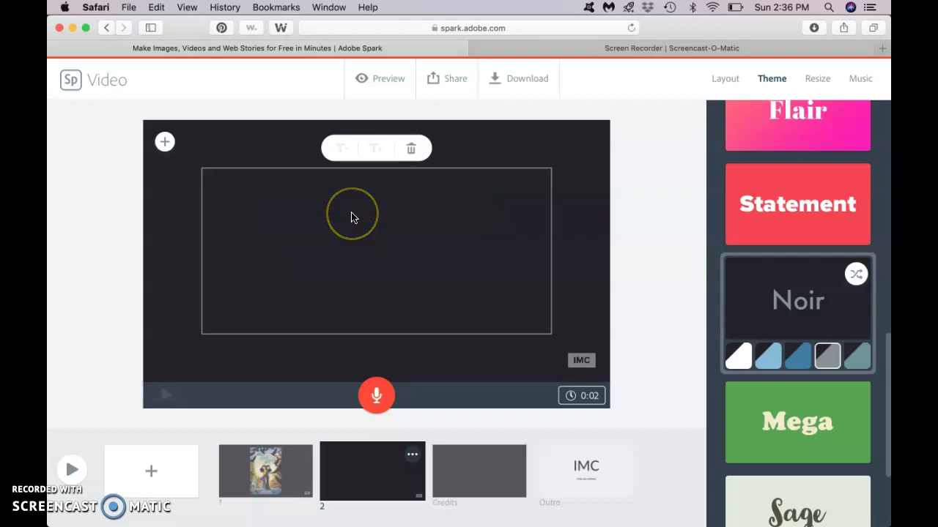
text(Iris)
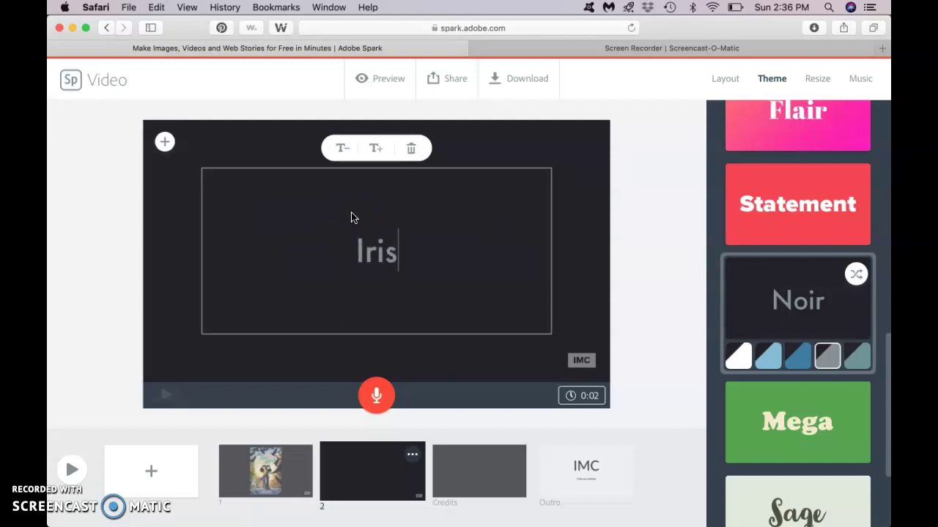
text( and Lar)
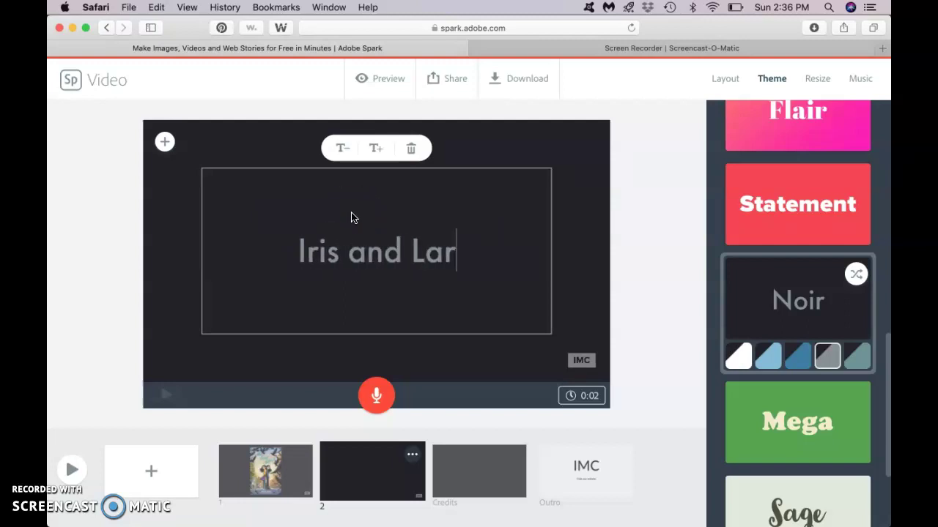
text(k are twin)
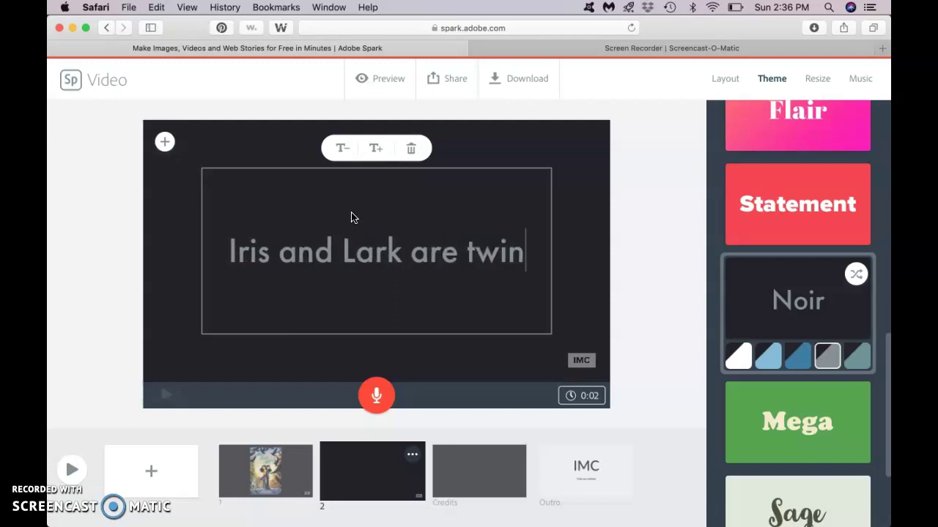
text(s.)
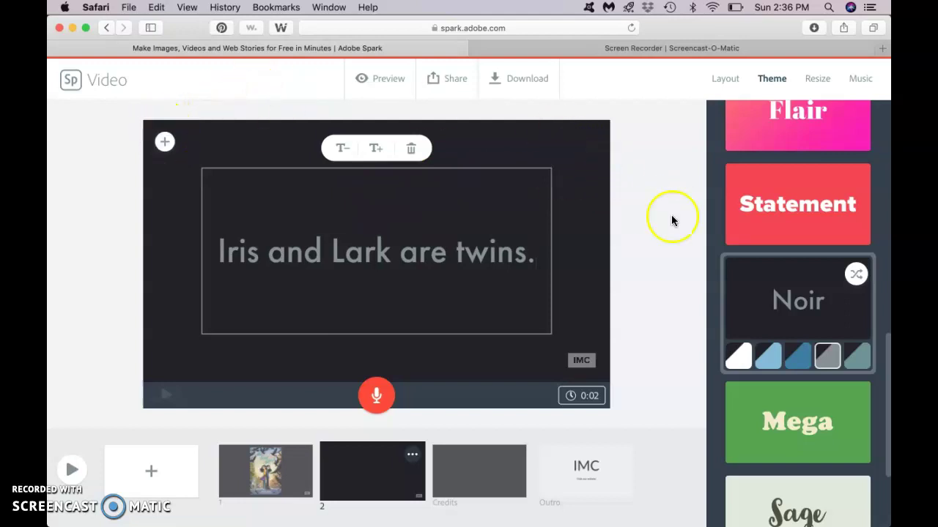
scroll(769, 183, up, 10)
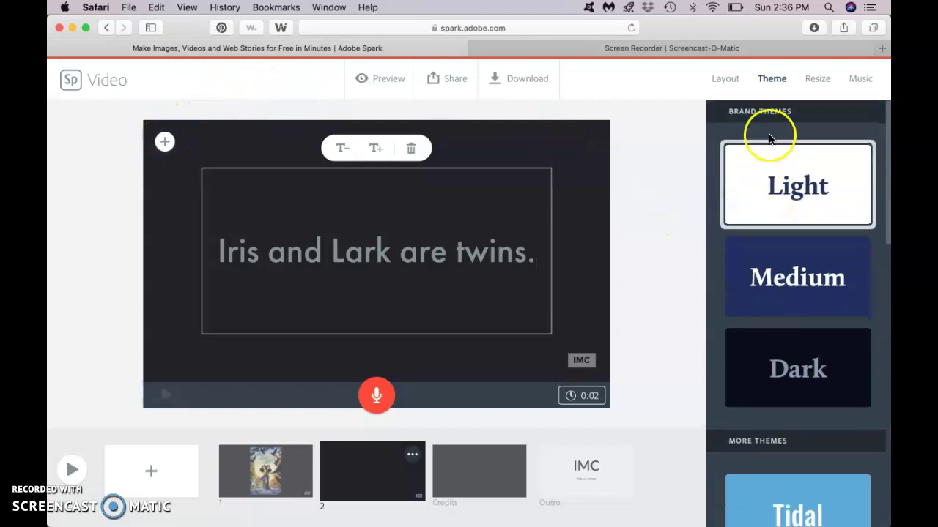
Step: Switch slide 2 to the Caption layout and add the twin-faces icon found by searching 'Twins'
click(723, 78)
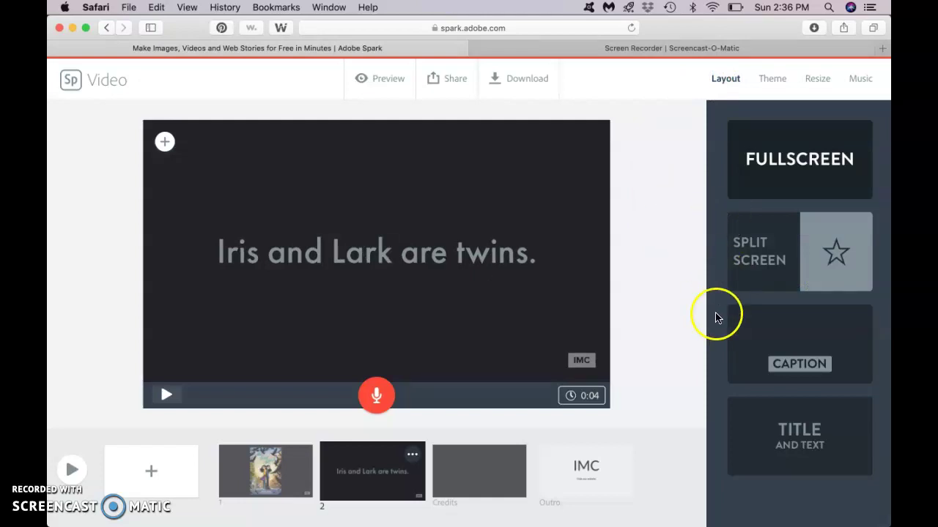
click(779, 332)
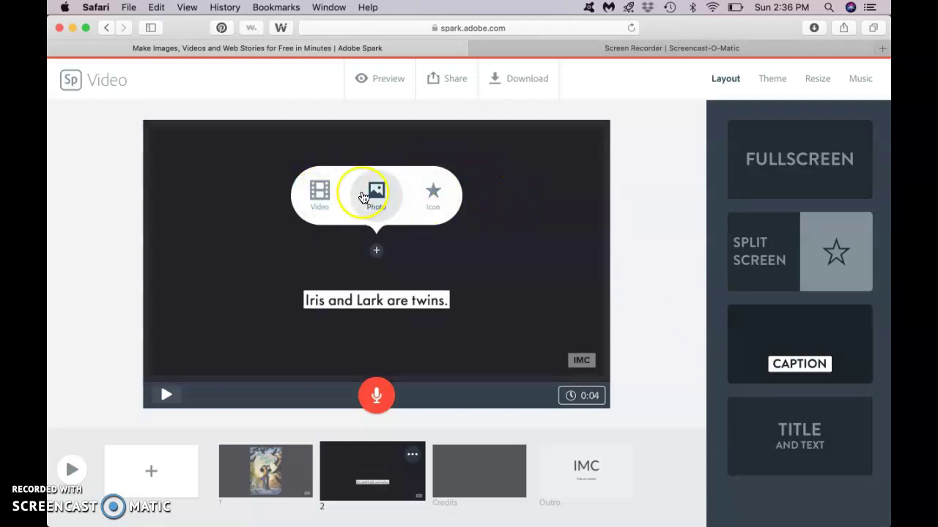
click(435, 195)
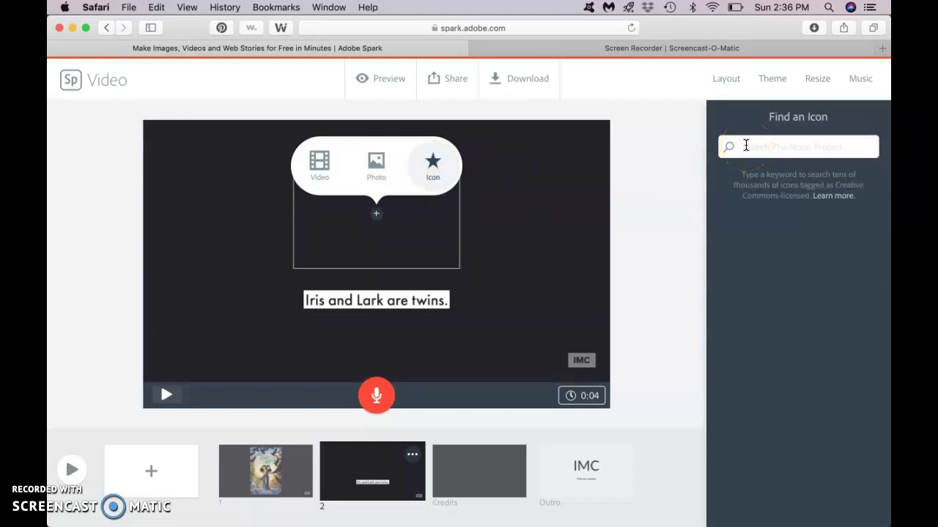
text(Twins)
key(Return)
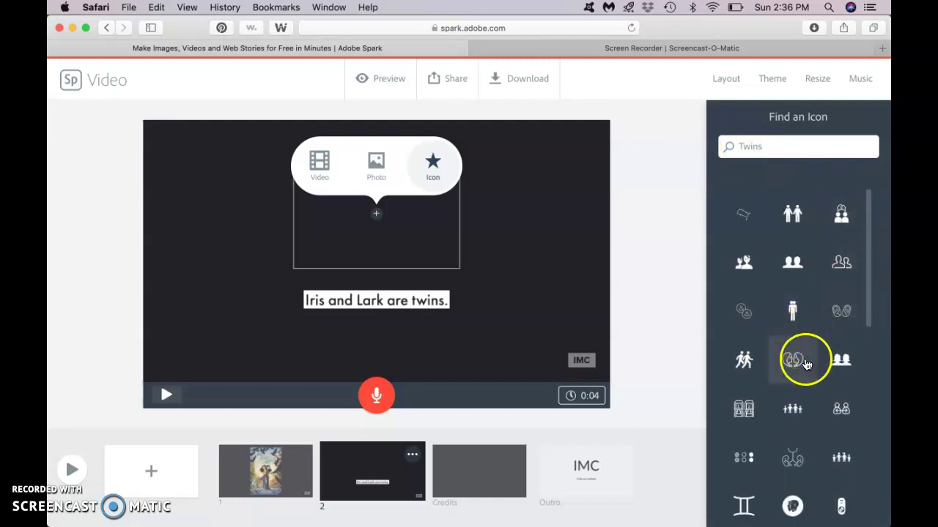
click(792, 360)
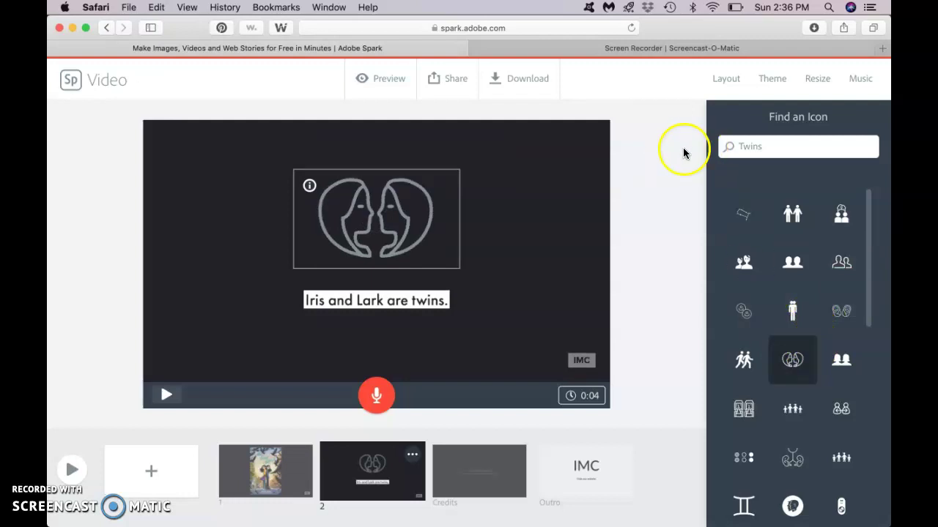
Step: Swap the twin-faces icon for the twin-eyes photo from the 'Twins' photo results
click(513, 187)
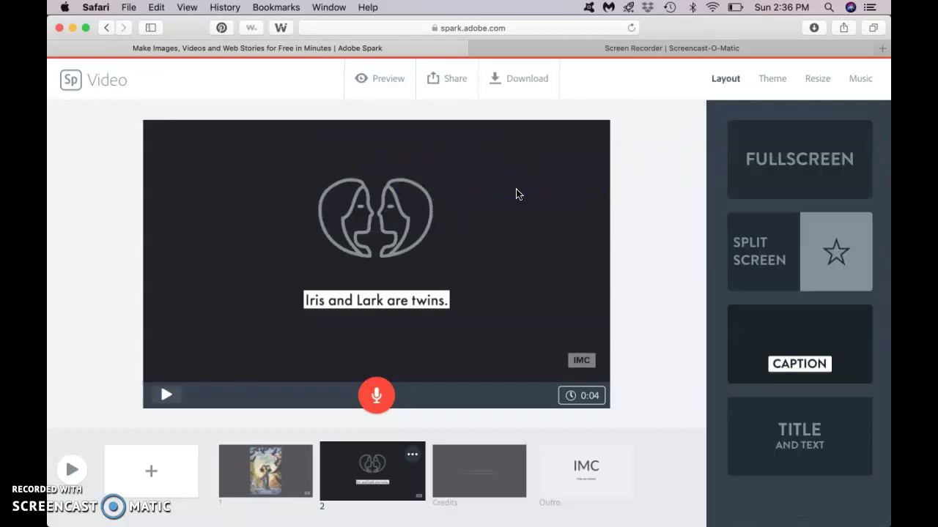
click(315, 214)
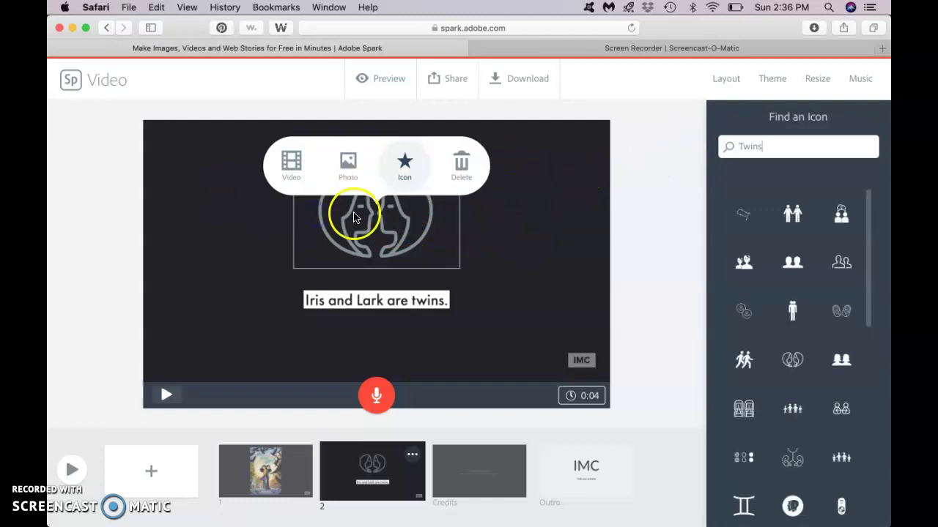
click(344, 167)
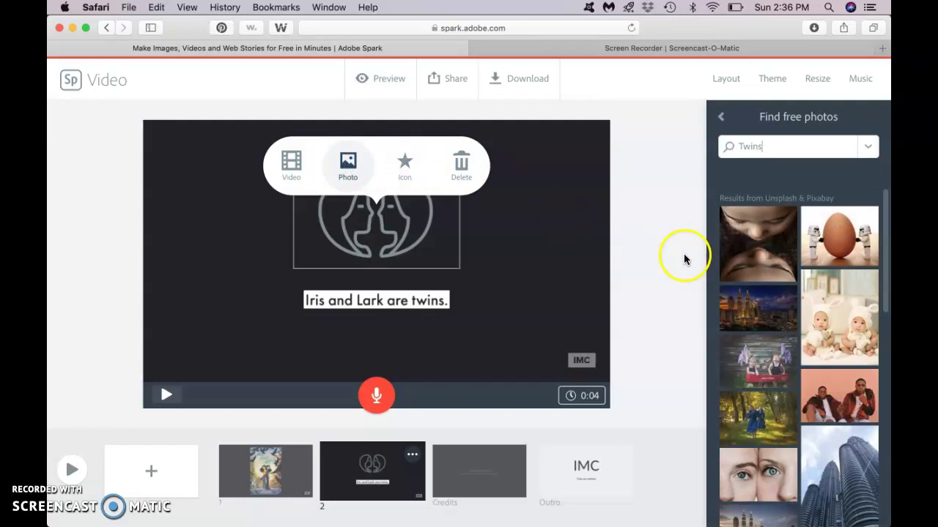
click(771, 149)
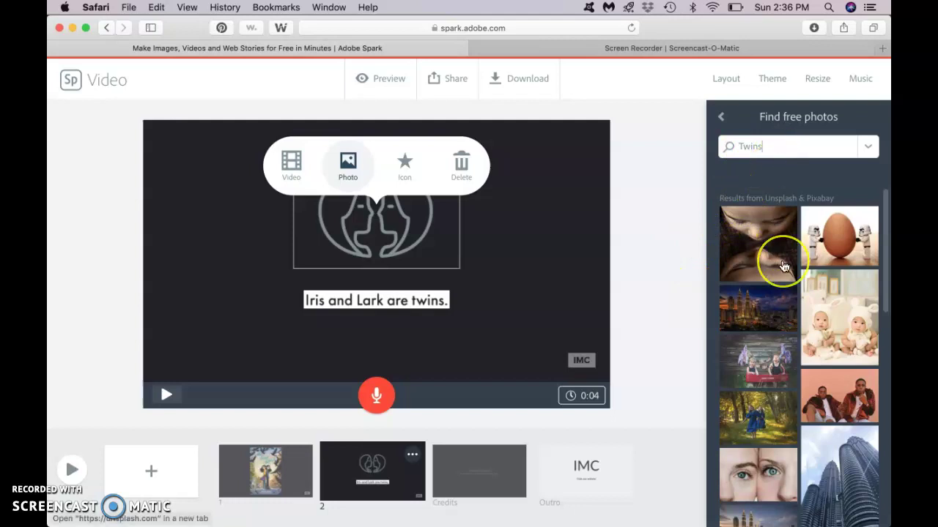
scroll(780, 264, down, 7)
scroll(783, 267, down, 2)
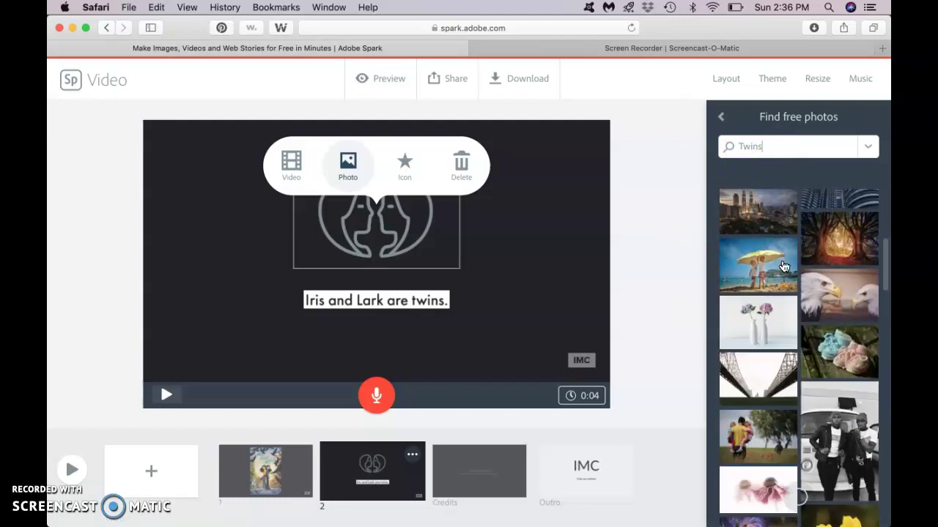
scroll(781, 271, up, 5)
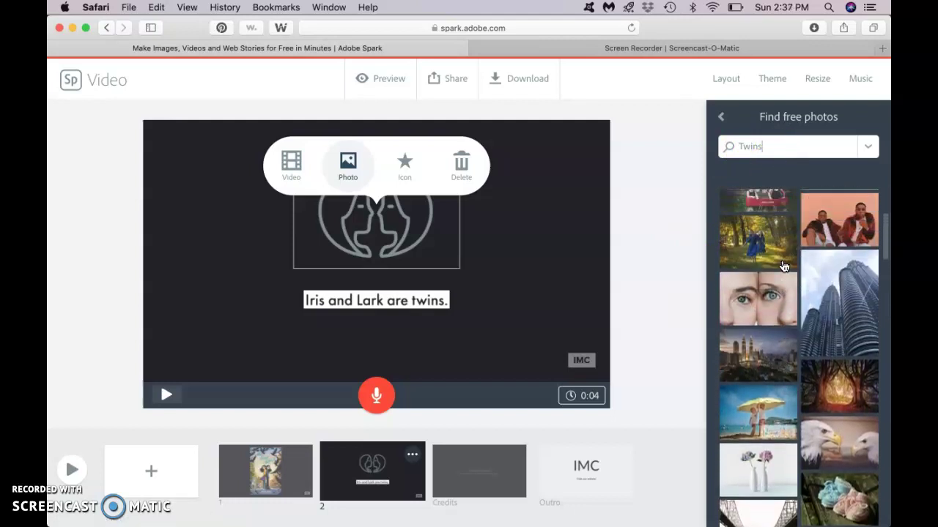
click(750, 319)
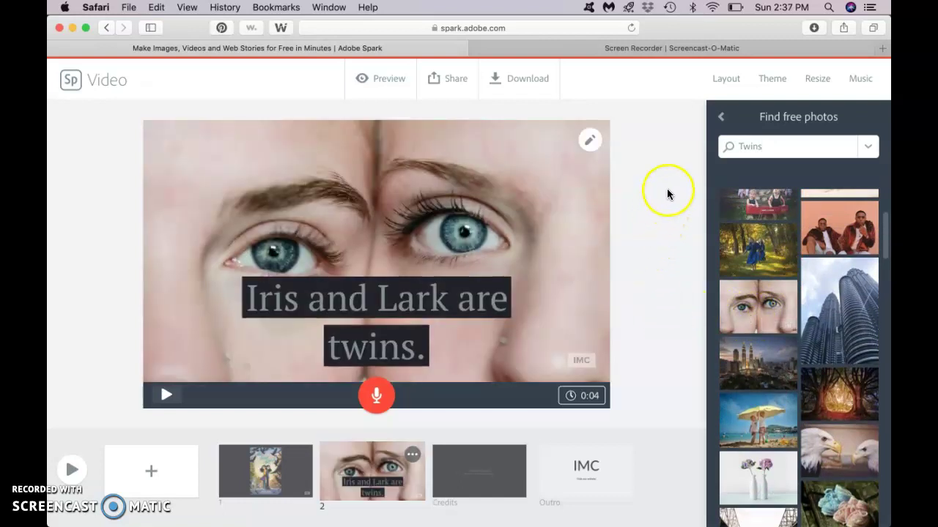
Step: Try the Fullscreen layout on slide 2, then settle on Split Screen
click(730, 93)
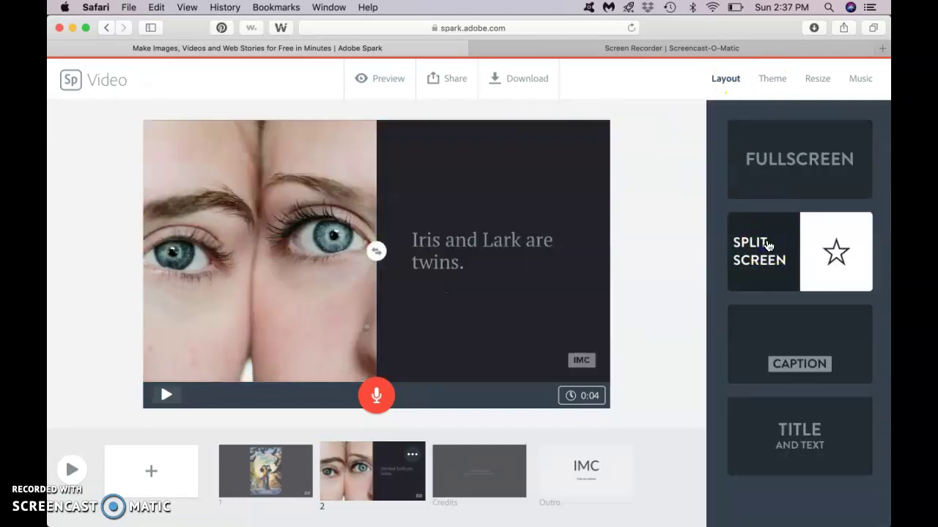
click(773, 173)
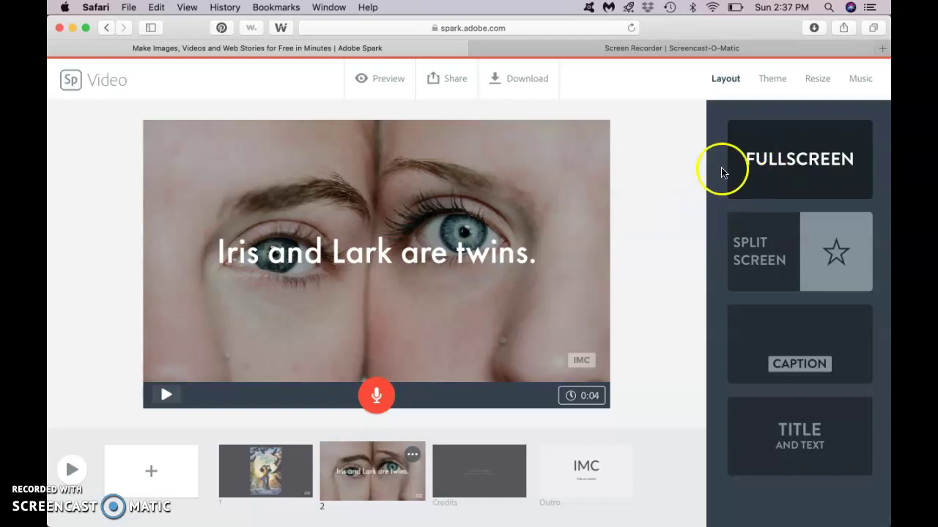
click(765, 252)
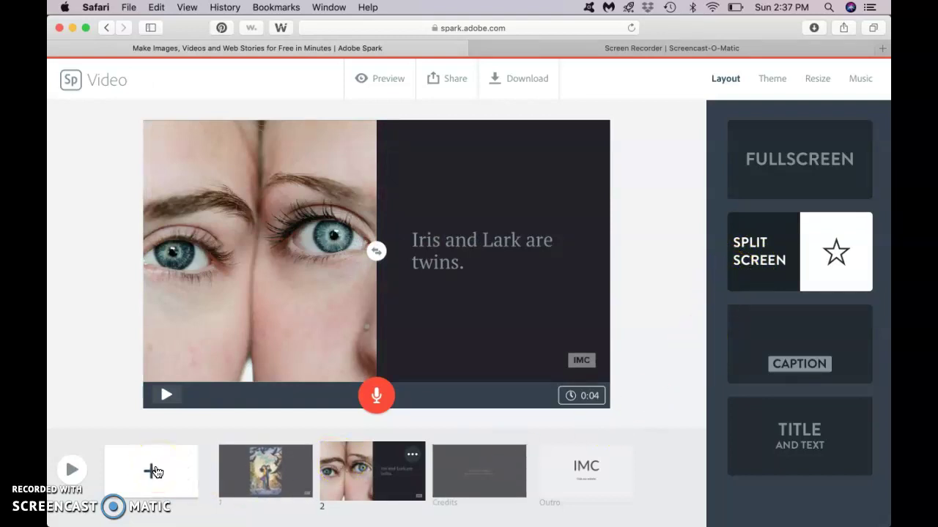
Step: Insert a new blank slide 3 after the twins slide
click(156, 471)
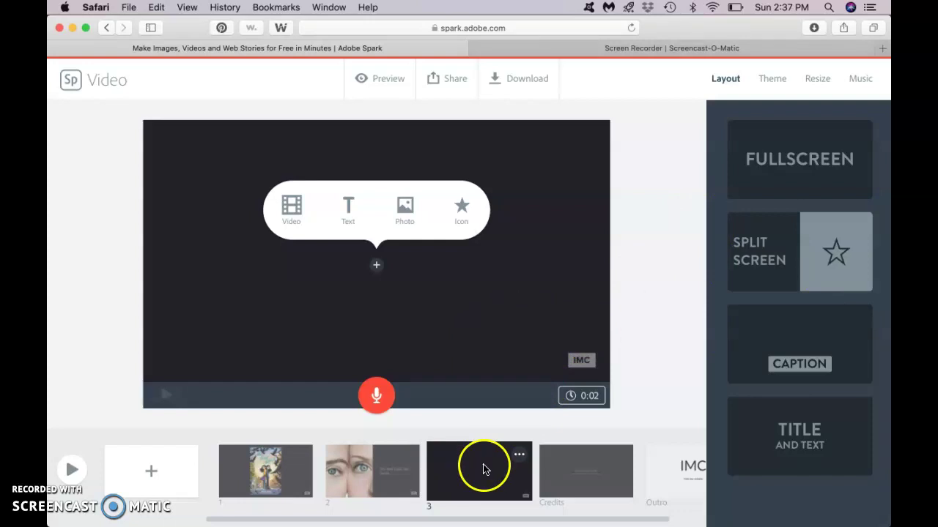
Step: Switch the video theme from Noir to Flair and go to the Credits slide
click(776, 80)
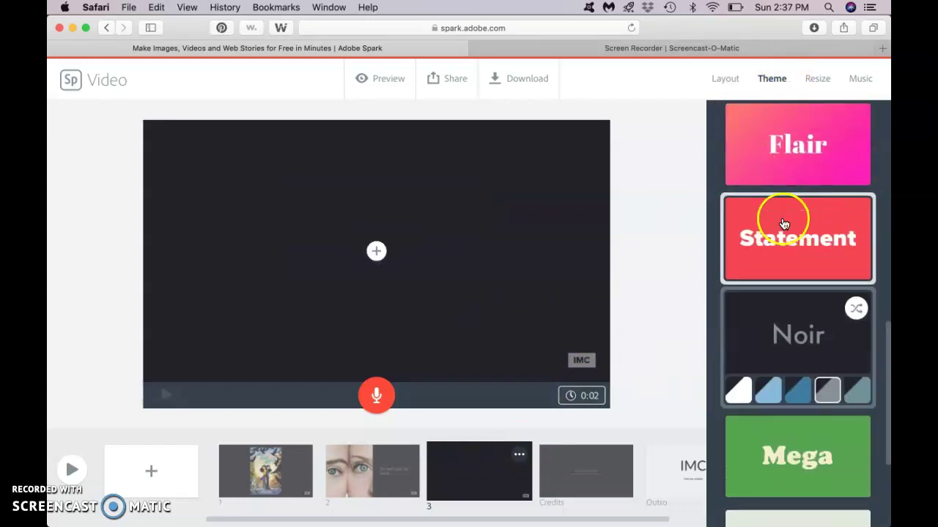
click(779, 181)
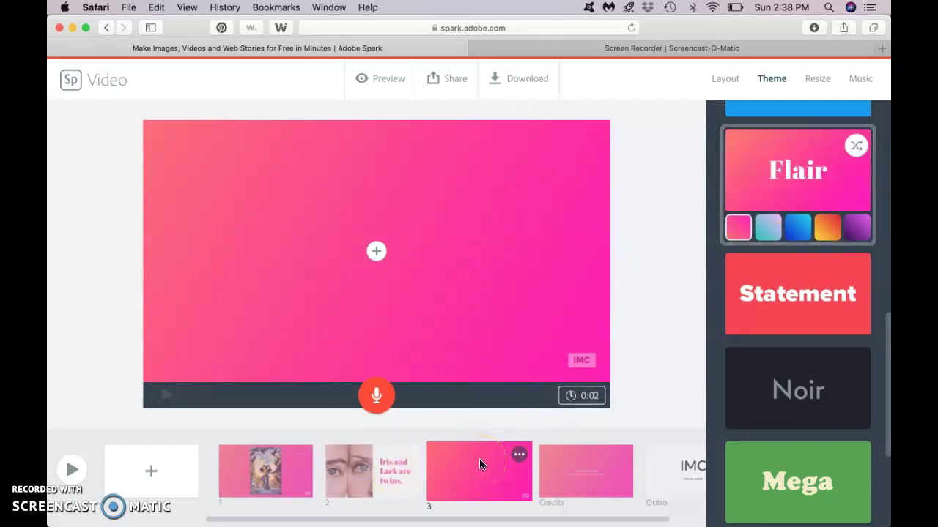
click(572, 456)
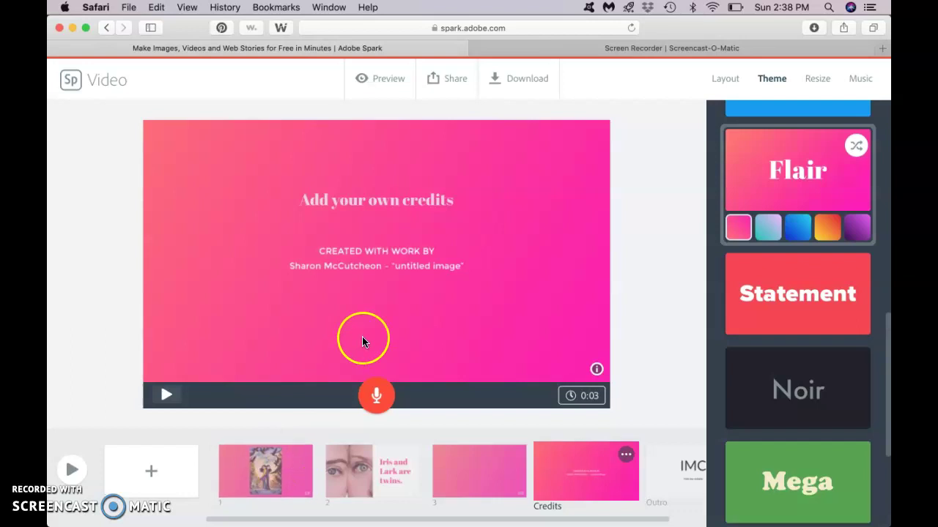
Step: Change the credits heading to 'Trailer by' followed by the author's name
click(388, 203)
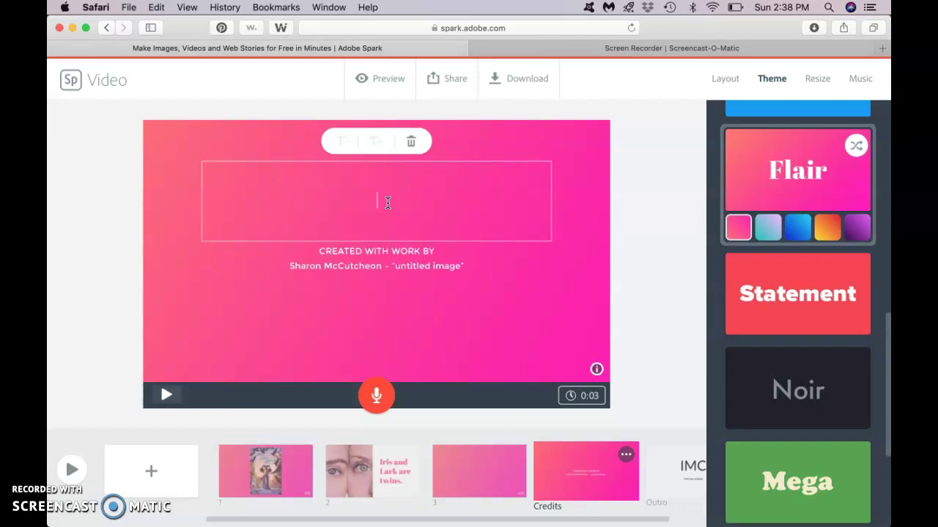
text(Trailer by Maggie)
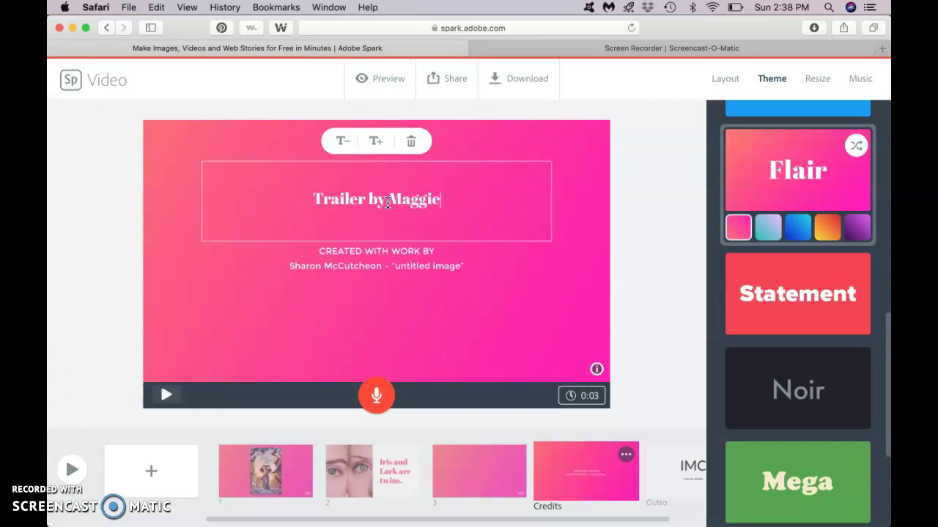
text( Bokelman)
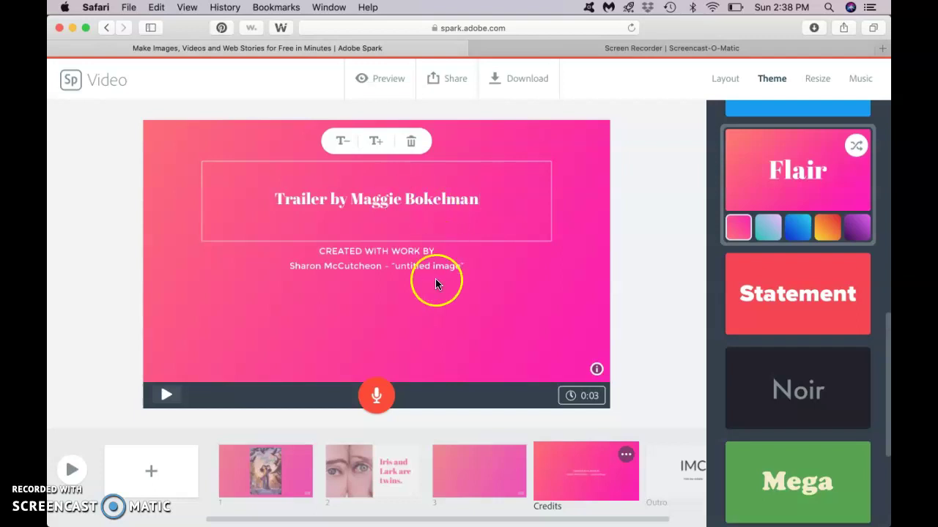
Step: Lengthen the cover slide's duration with its duration slider
click(383, 466)
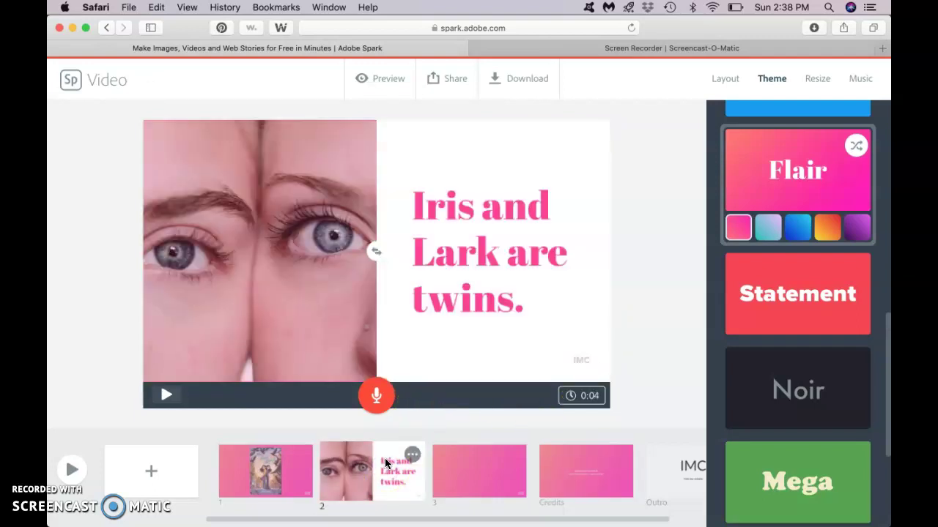
click(297, 463)
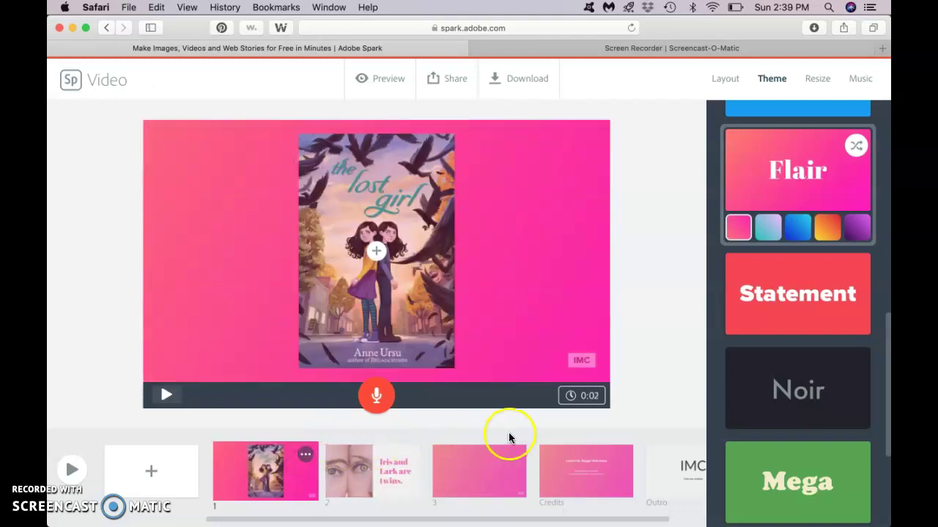
click(590, 395)
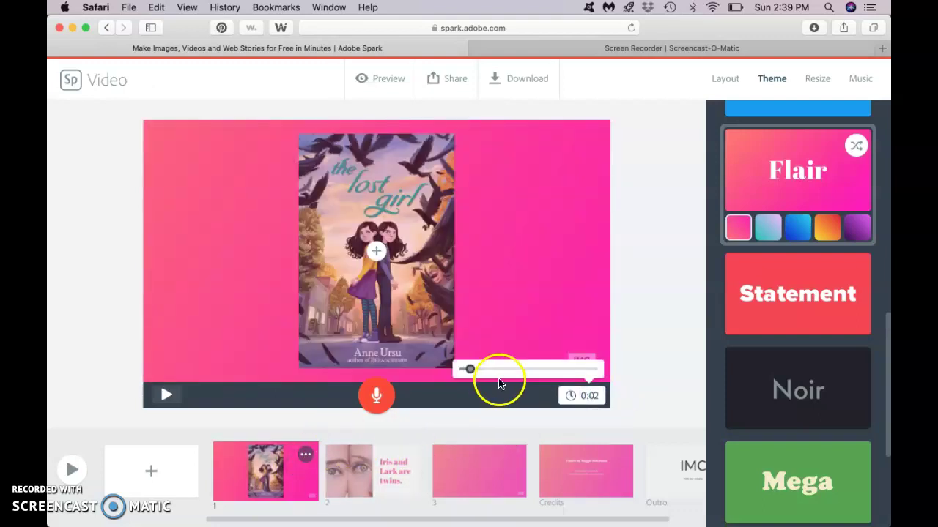
mouse_move(470, 368)
mouse_down()
mouse_move(496, 370)
mouse_move(486, 371)
mouse_up()
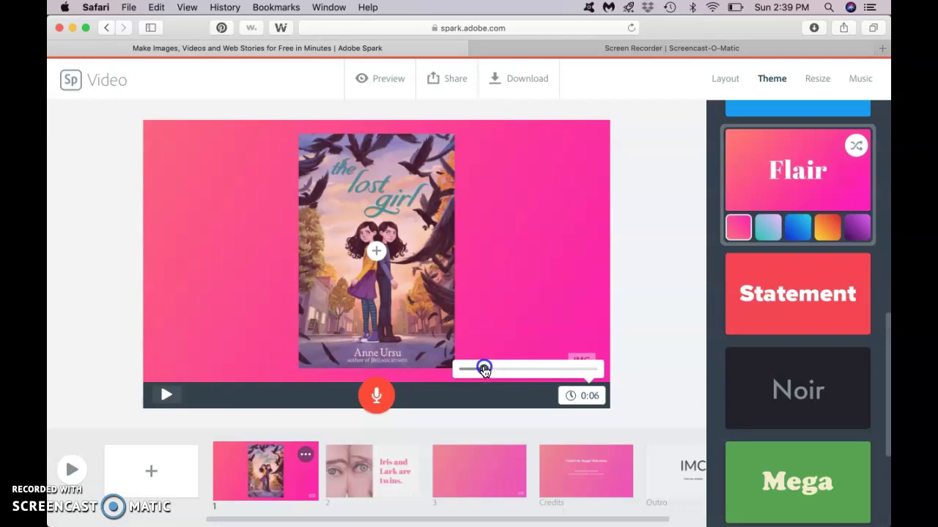
Step: Extend the twins slide's duration from 0:04 to 0:07
click(404, 489)
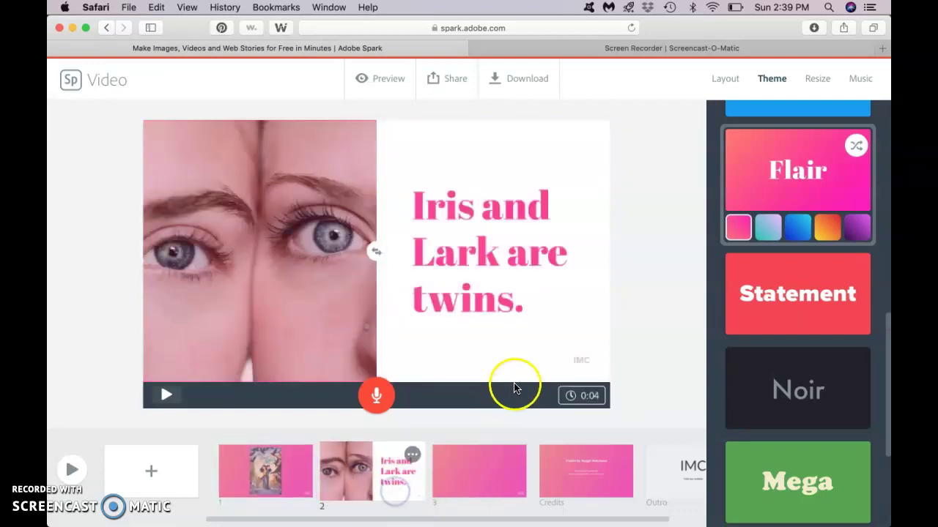
click(576, 397)
drag(487, 367, 490, 372)
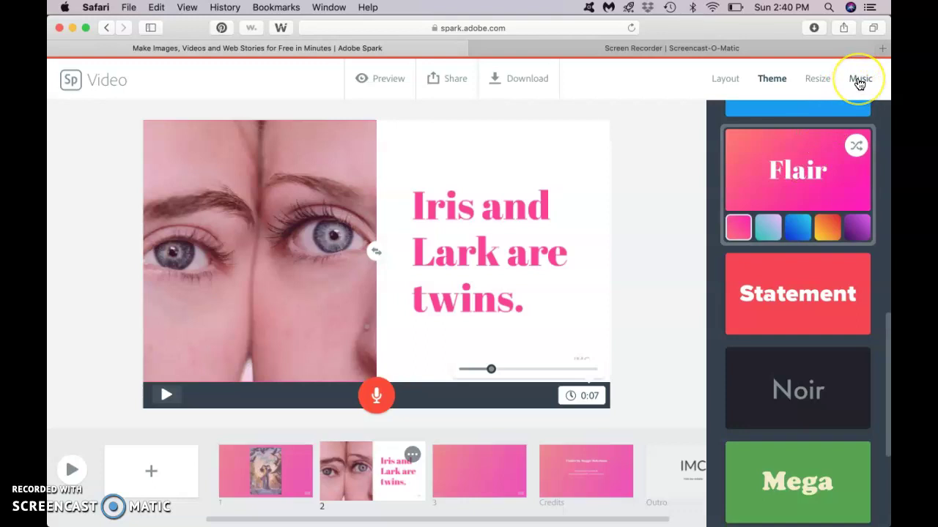
Step: Turn on background music and raise the music volume
scroll(805, 150, up, 10)
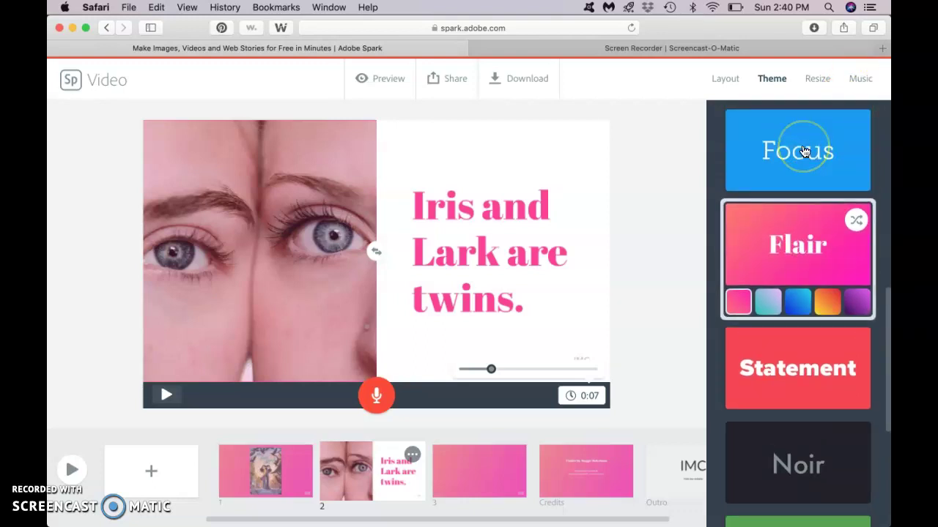
click(855, 84)
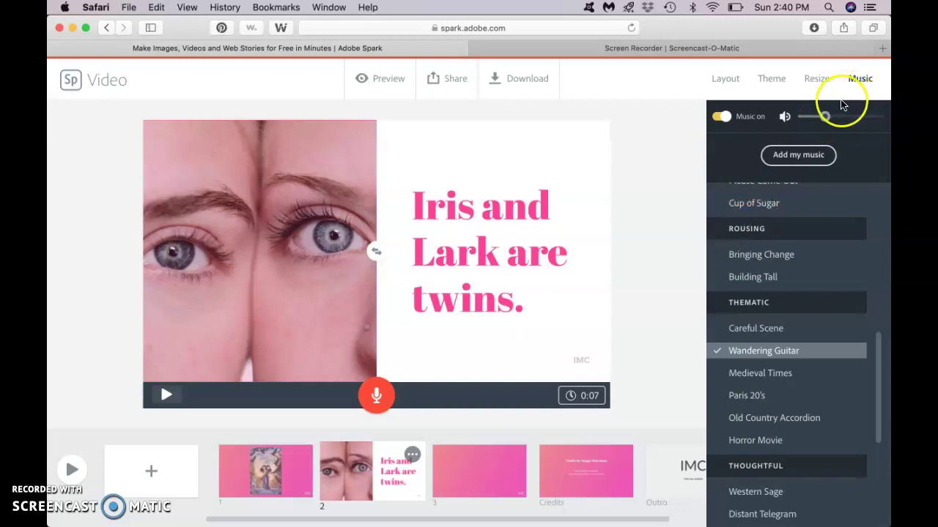
click(828, 118)
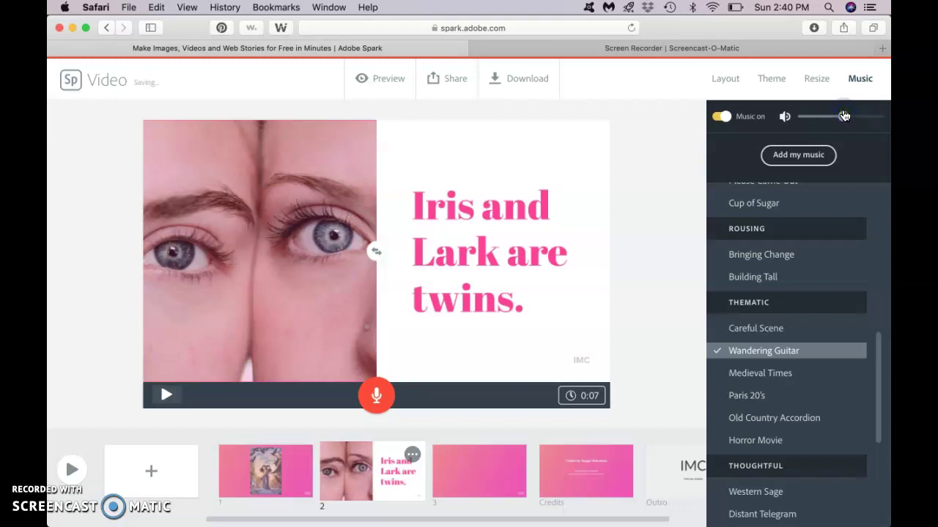
Step: Audition several tracks, then choose Comfy Cotton as the soundtrack
click(724, 203)
scroll(723, 210, up, 5)
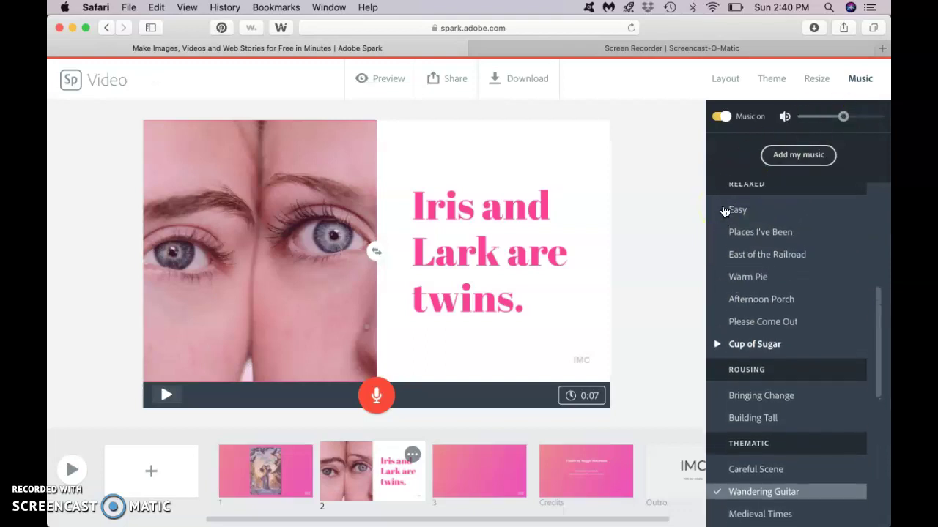
click(740, 284)
click(769, 327)
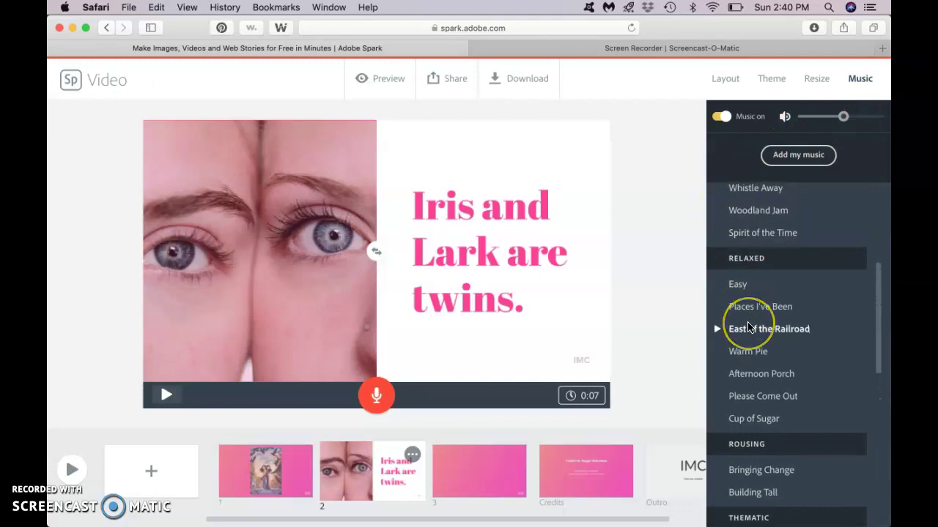
scroll(749, 327, down, 2)
click(749, 327)
scroll(749, 327, down, 2)
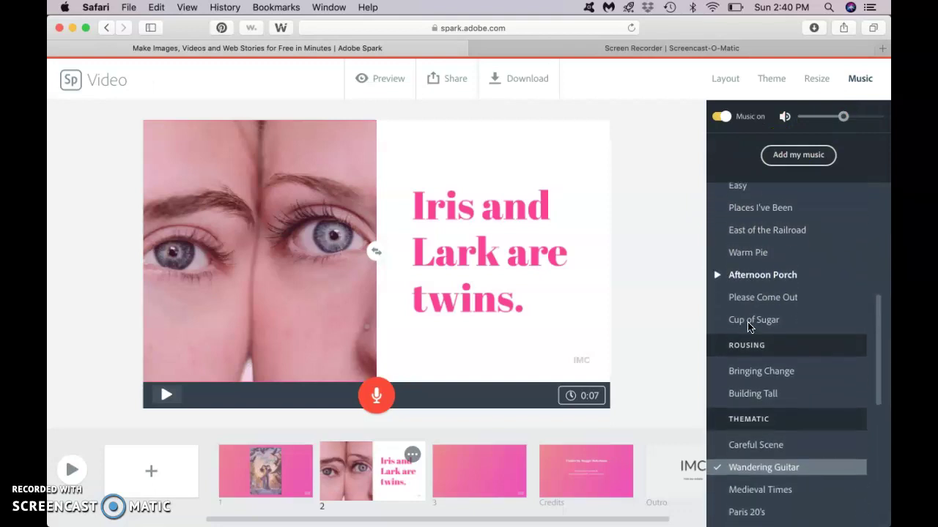
scroll(749, 327, up, 2)
scroll(749, 327, up, 10)
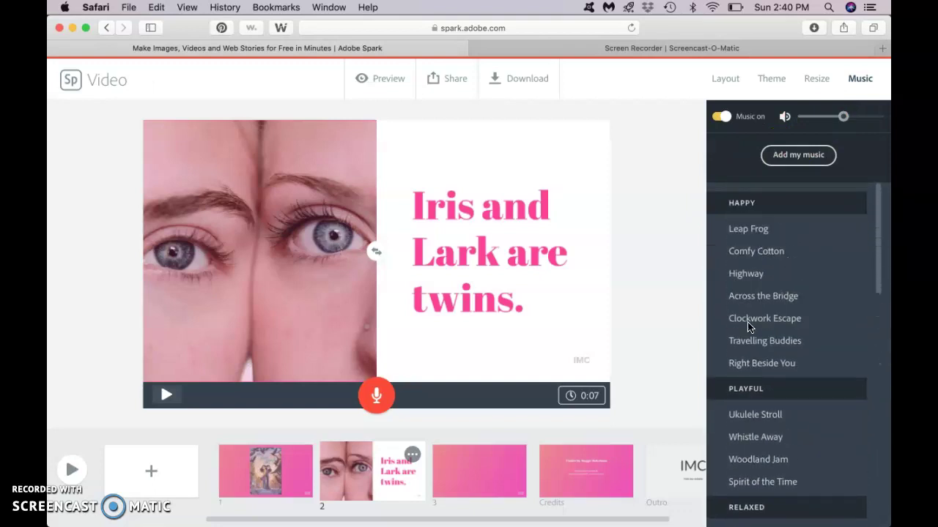
click(748, 328)
click(748, 295)
click(746, 272)
click(745, 249)
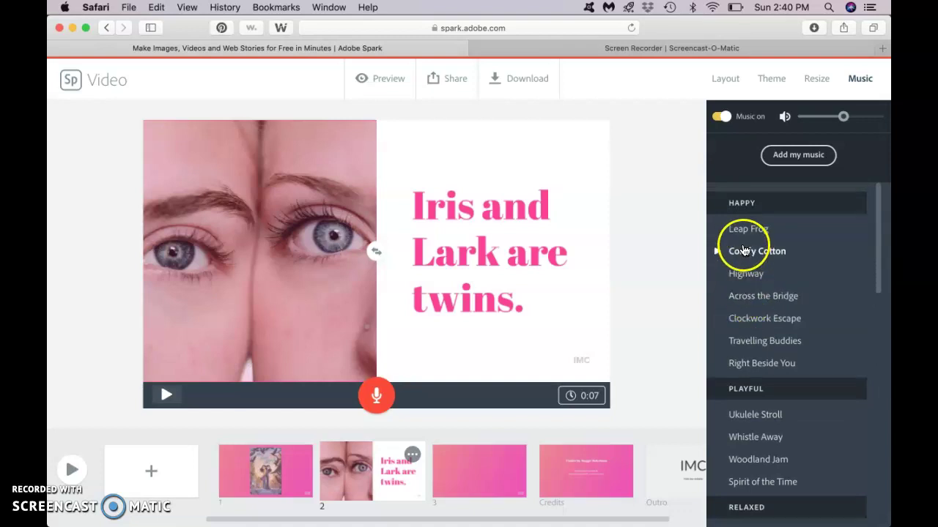
click(739, 232)
click(740, 250)
click(741, 252)
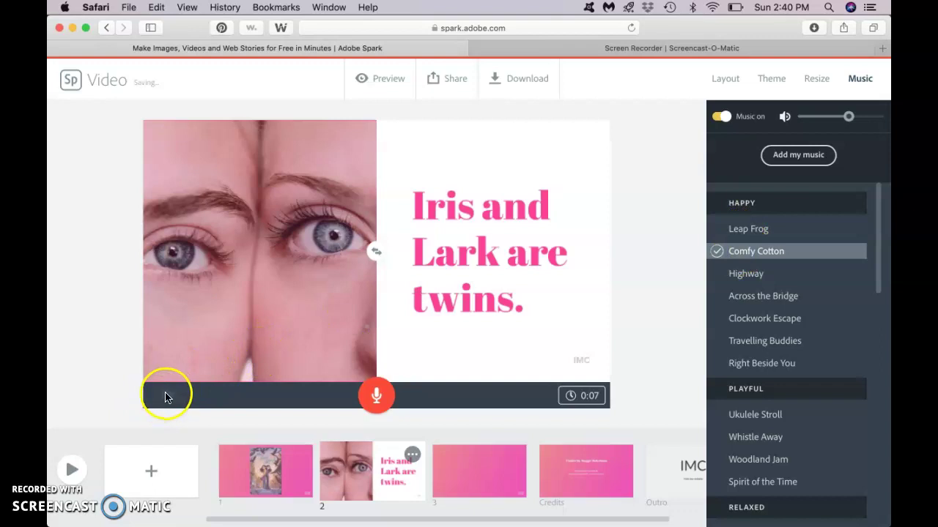
Step: Play the slide to preview it with the Comfy Cotton music, then stop
mouse_move(351, 308)
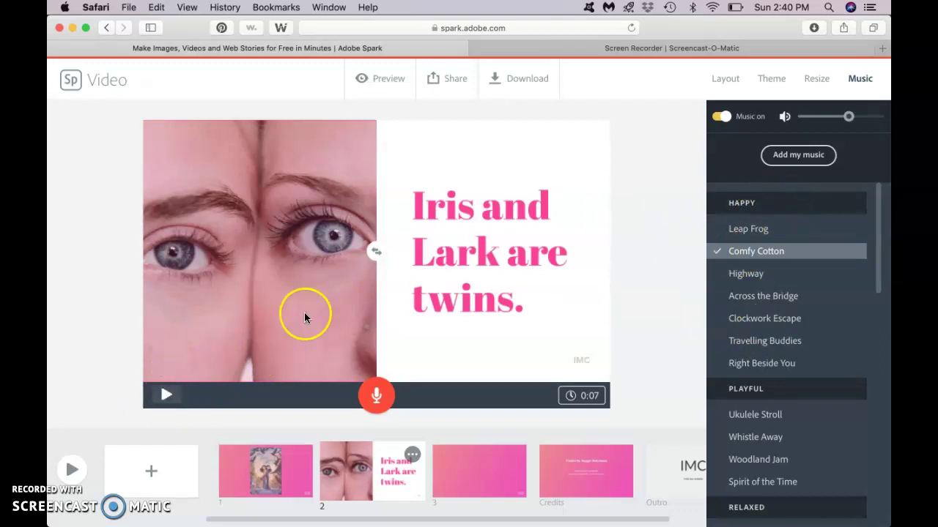
click(167, 394)
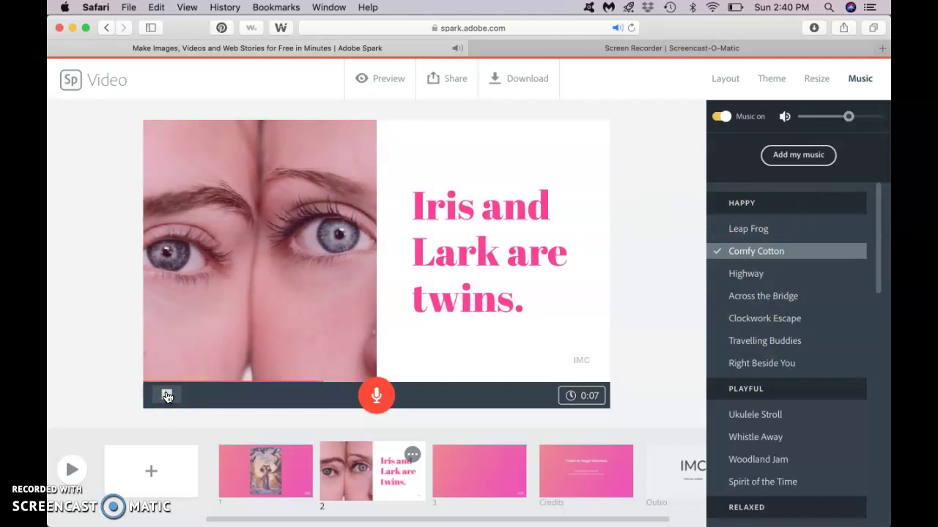
click(167, 395)
Step: Browse the soundtrack list again, sampling East of the Railroad and Cup of Sugar
scroll(806, 366, down, 1)
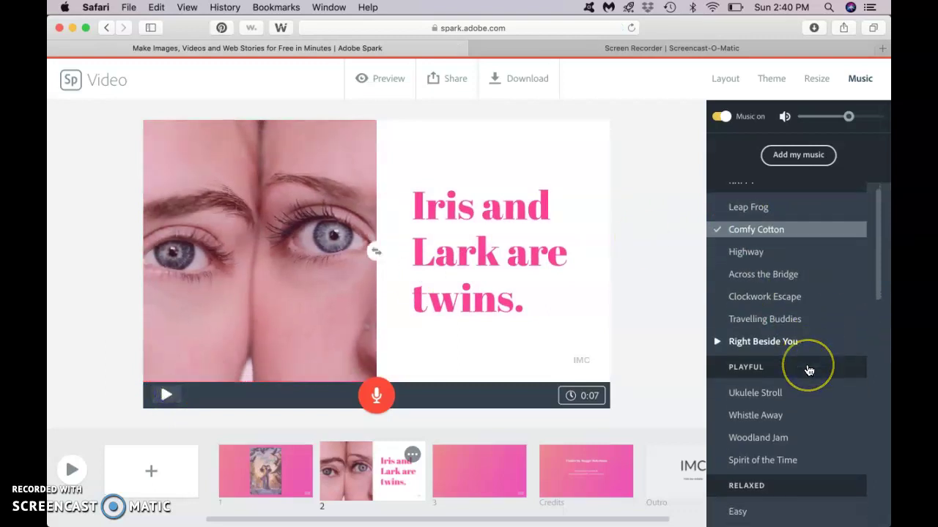
scroll(806, 370, down, 4)
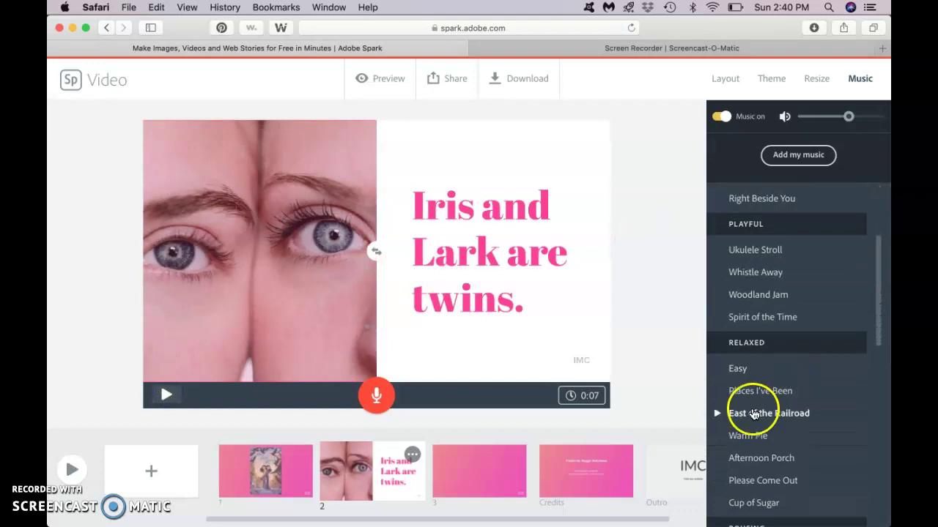
scroll(728, 323, down, 12)
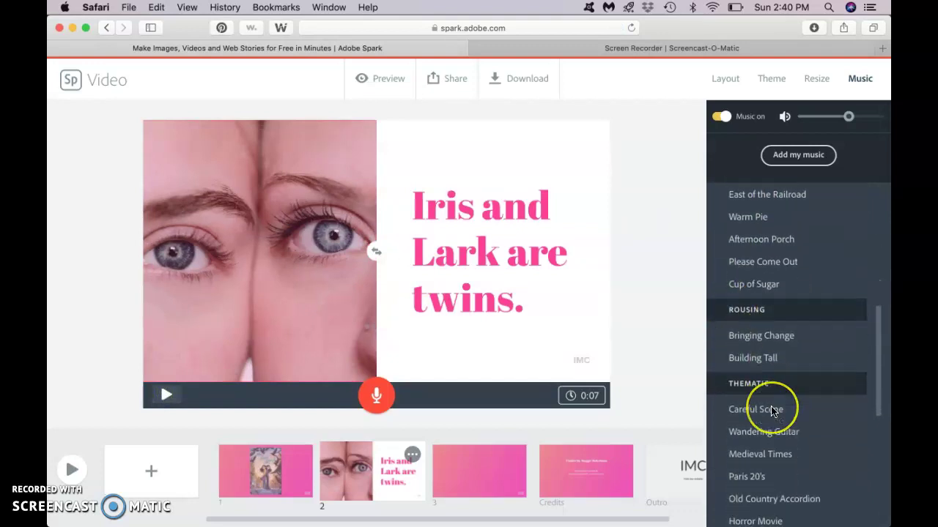
scroll(770, 411, up, 18)
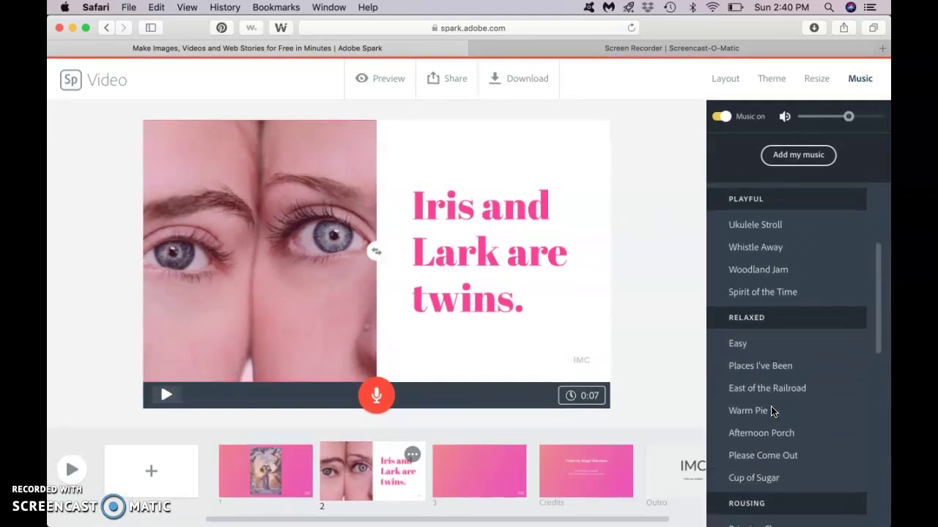
scroll(770, 412, down, 9)
scroll(773, 411, down, 5)
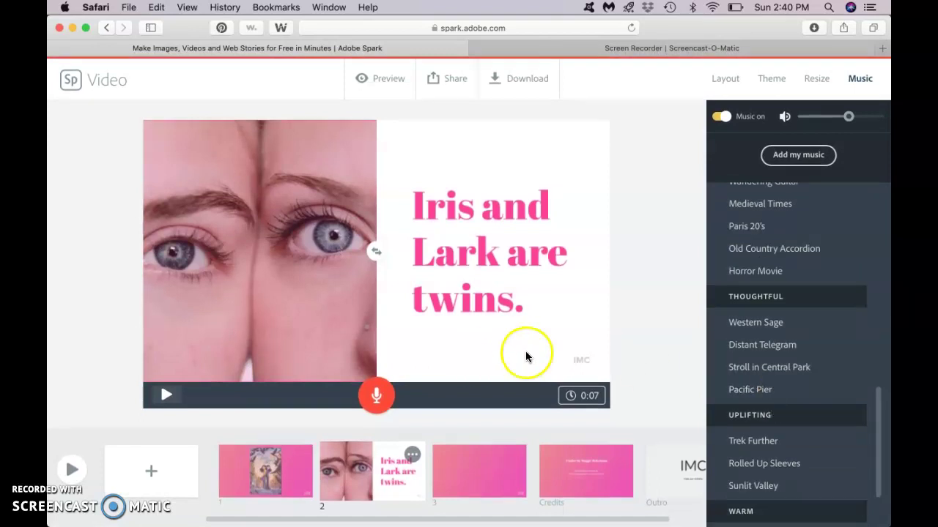
scroll(793, 360, down, 2)
scroll(787, 323, up, 12)
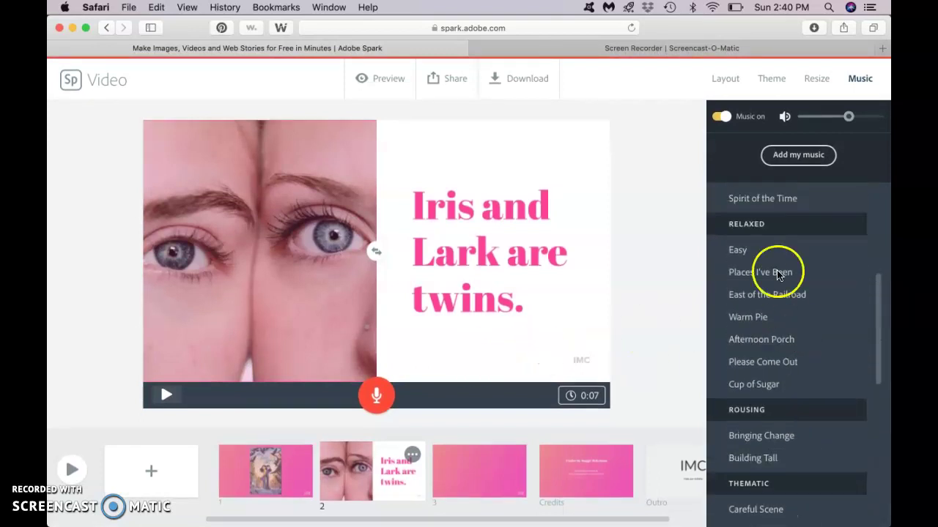
click(738, 302)
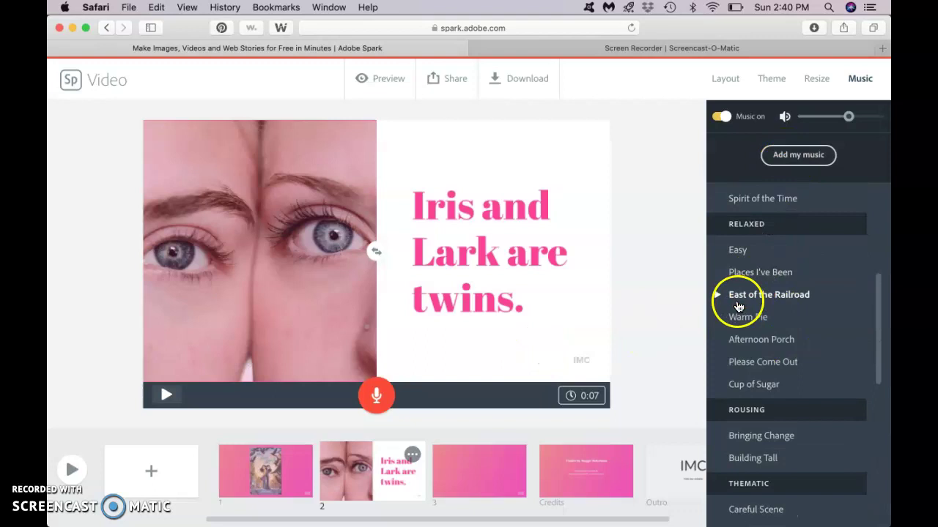
click(754, 383)
scroll(756, 388, down, 10)
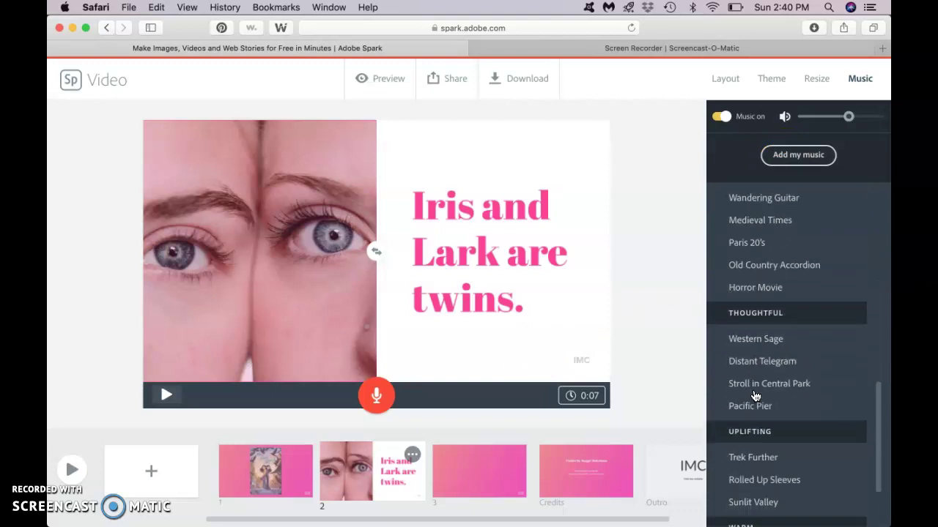
scroll(754, 396, up, 15)
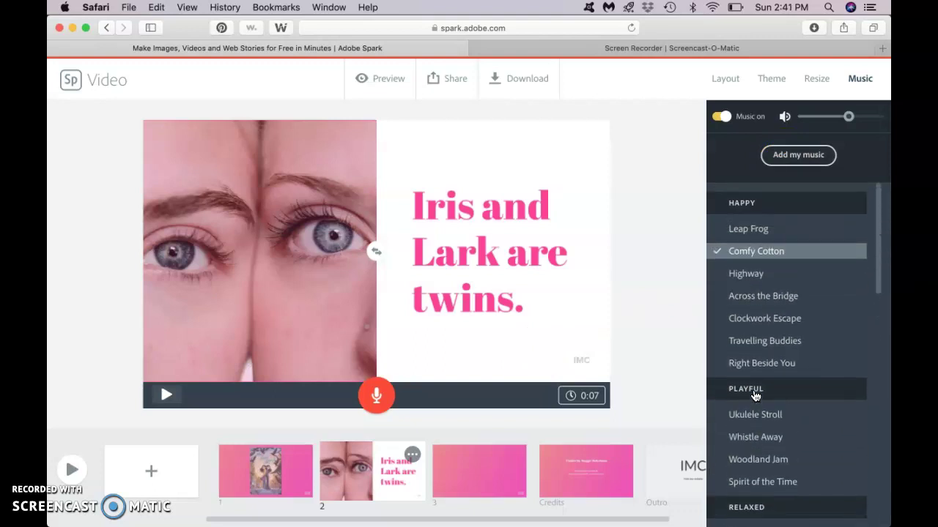